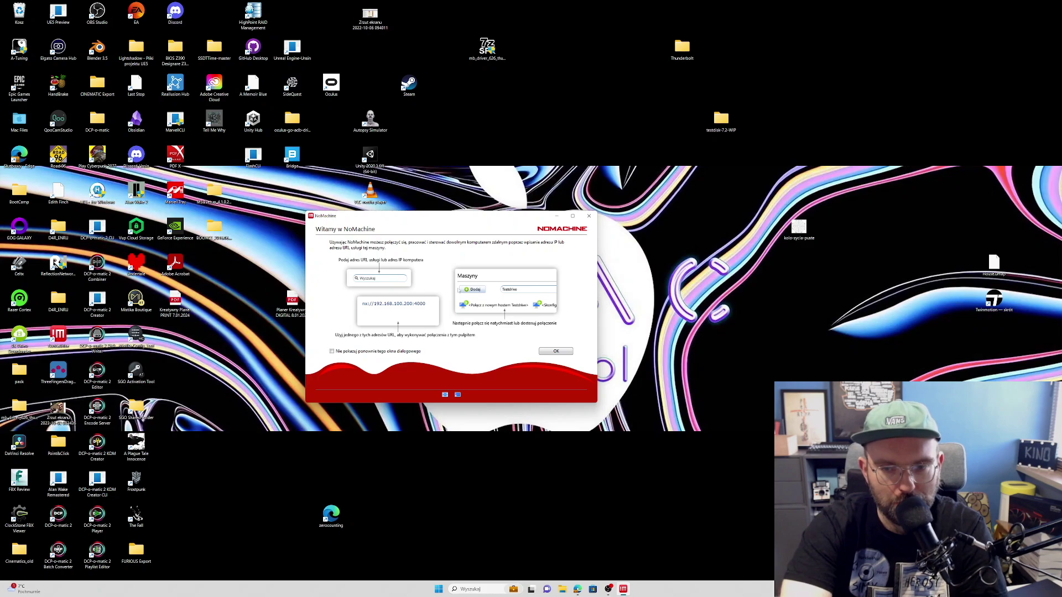
# - Skip the NoMachine welcome pages and connect to the M1 MacOS Sonoma machine
pyautogui.click(551, 352)
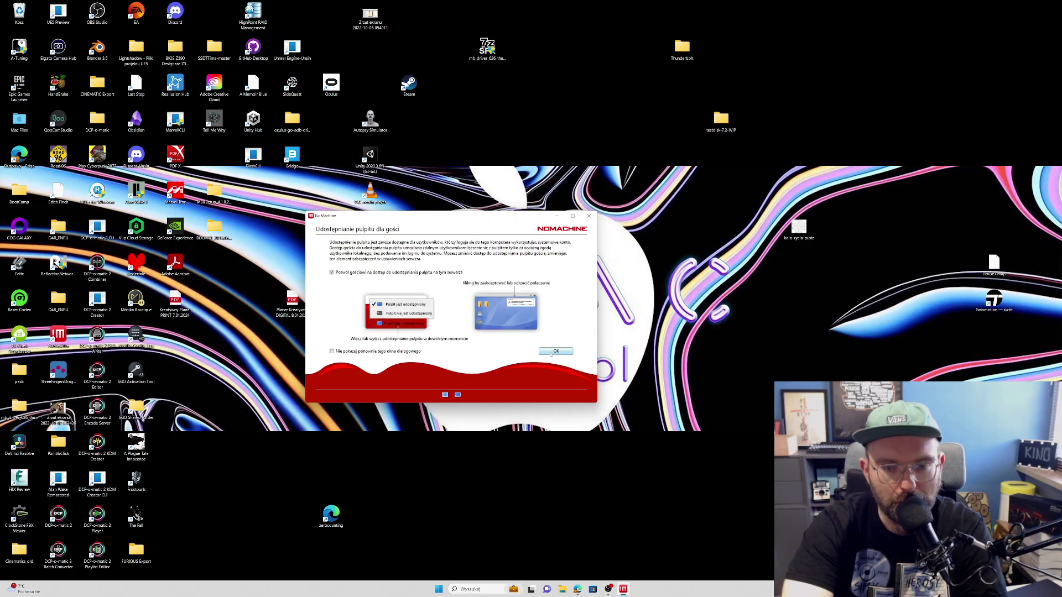
pyautogui.click(551, 353)
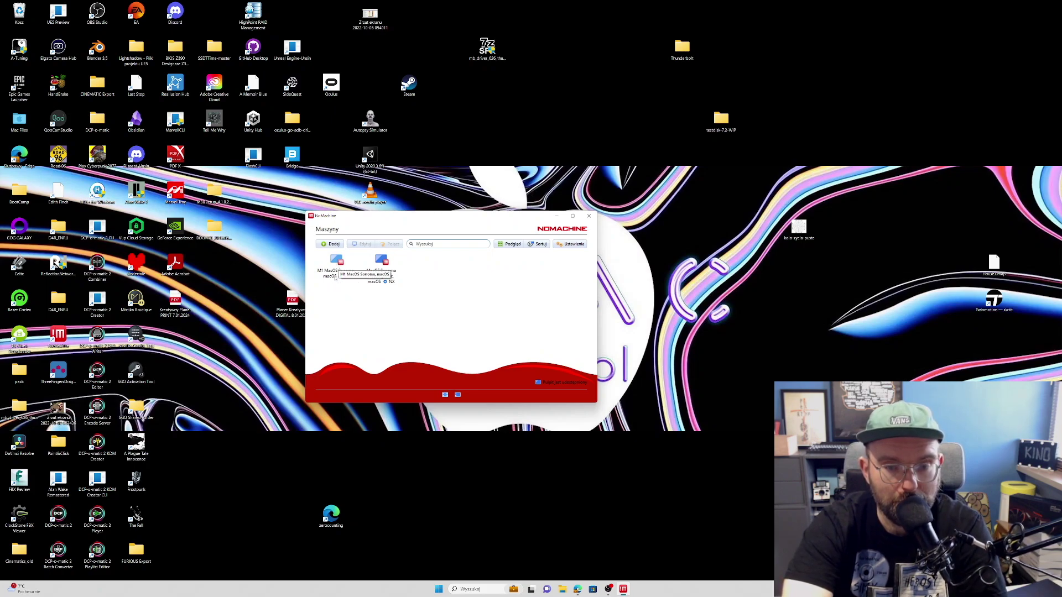
pyautogui.doubleClick(337, 262)
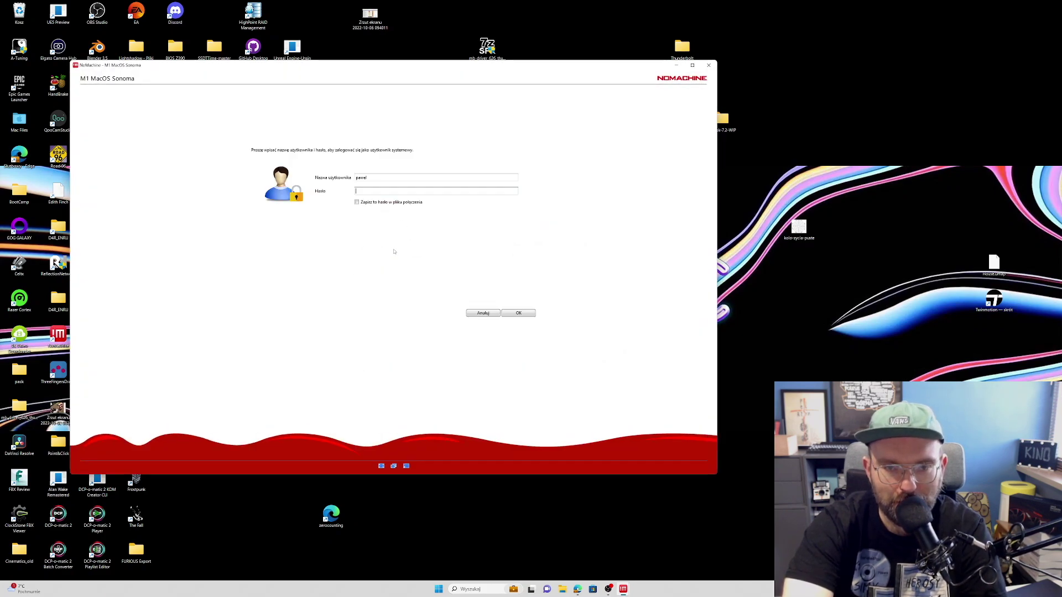
# - Log in with the Mac password and dismiss the connection info screens
pyautogui.write('••')
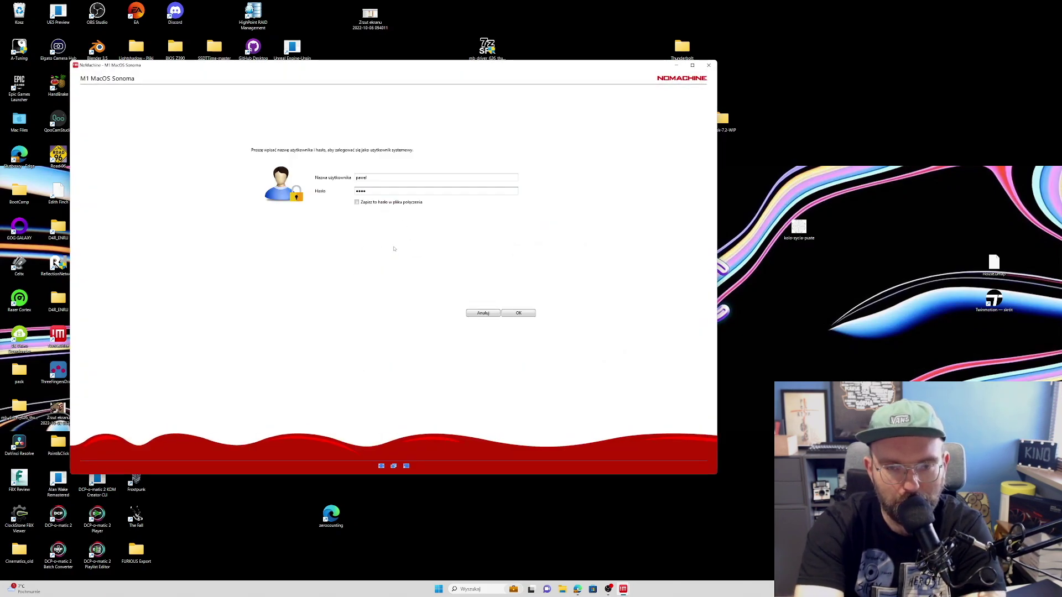
pyautogui.write('••')
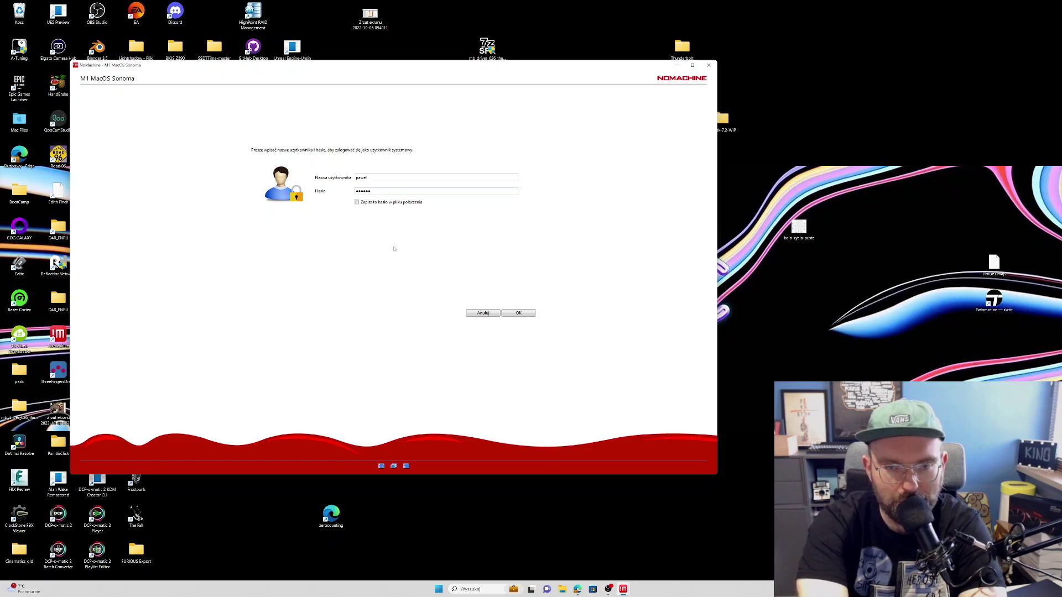
pyautogui.press('Return')
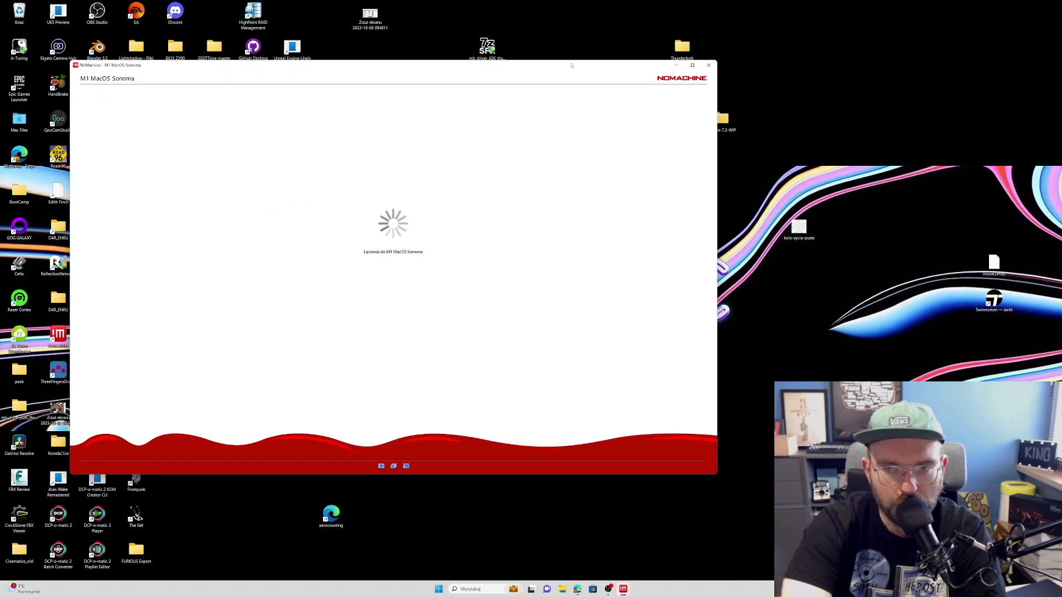
pyautogui.click(518, 311)
pyautogui.click(519, 312)
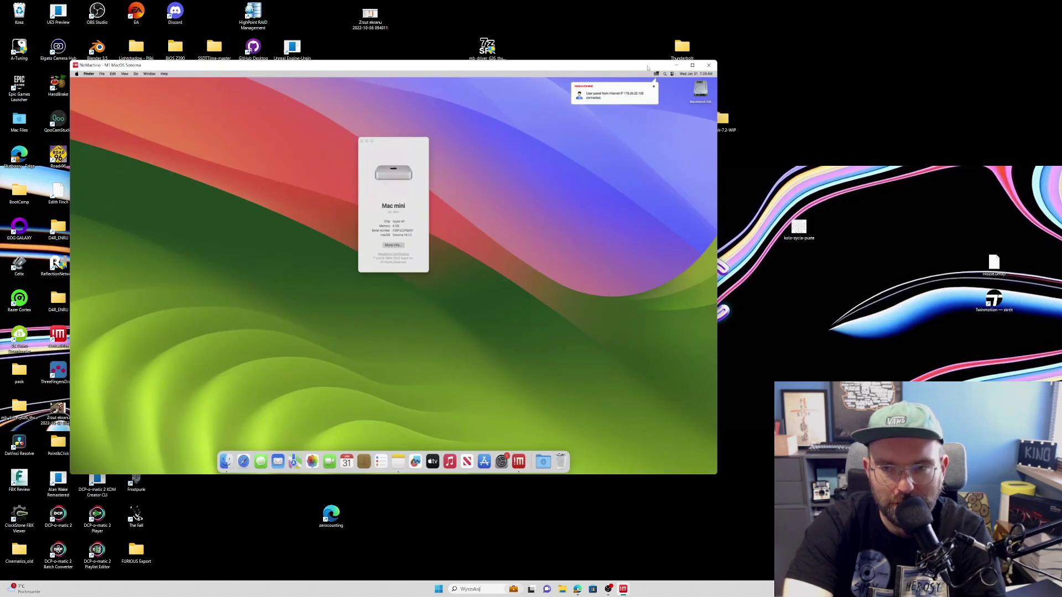
# - Dismiss the user-connected notification, review the Mac mini's full specs, then quit System Settings
pyautogui.moveTo(647, 68); pyautogui.dragTo(713, 106)
pyautogui.click(718, 125)
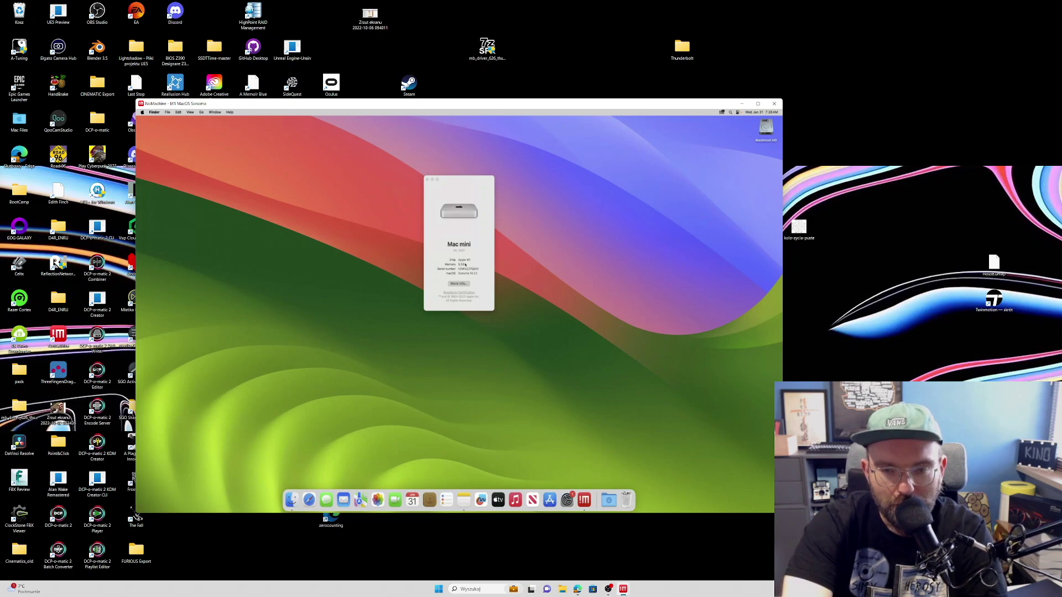
pyautogui.click(463, 284)
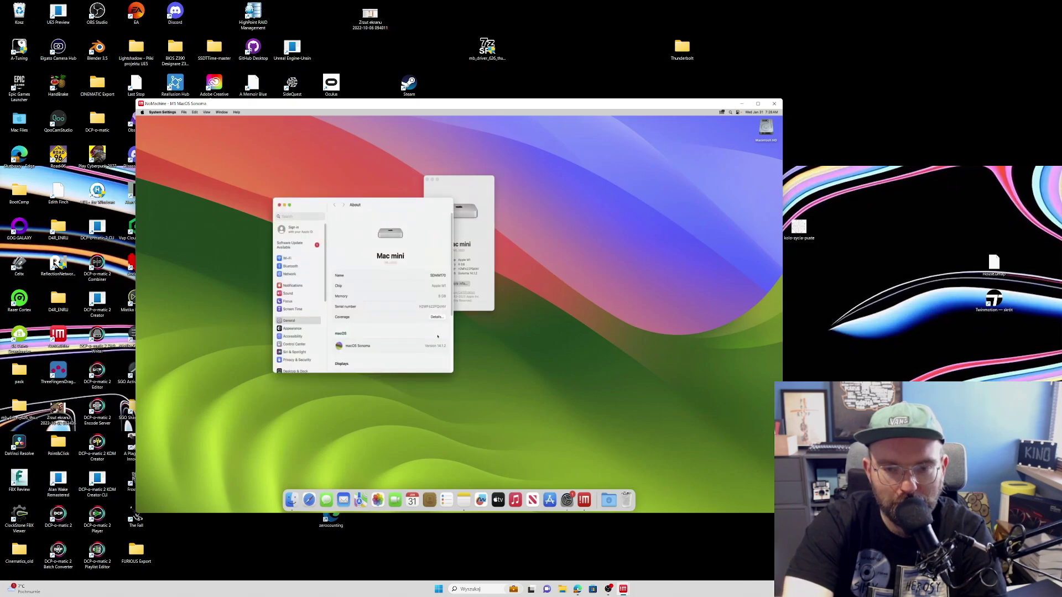
pyautogui.scroll(-5, 437, 321)
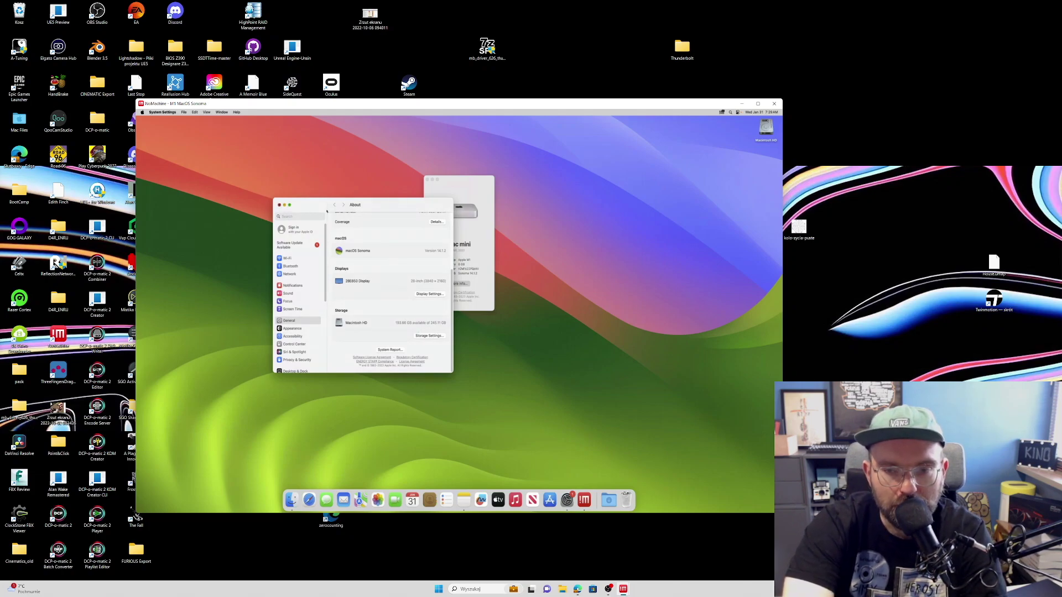
pyautogui.press('super+q')
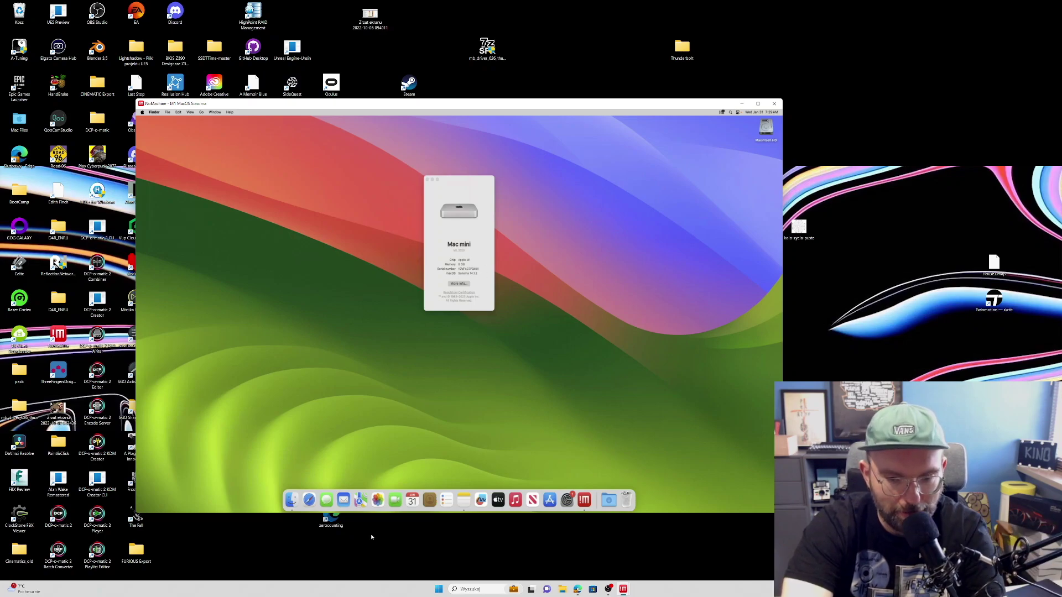
# - Open the App Store with the remote Mac filling the screen
pyautogui.click(550, 501)
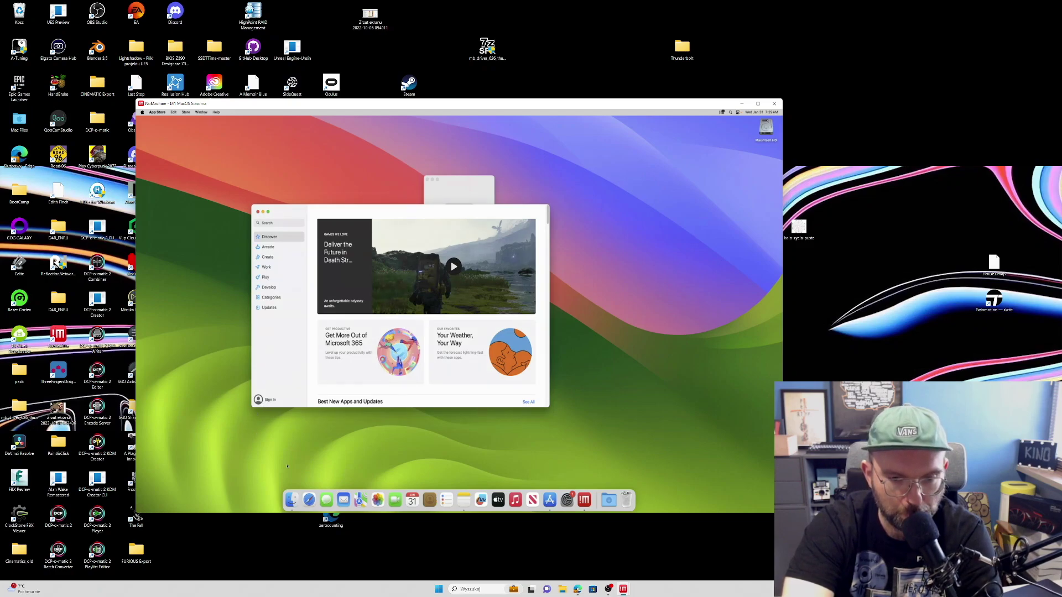
pyautogui.click(761, 103)
pyautogui.scroll(-6, 425, 352)
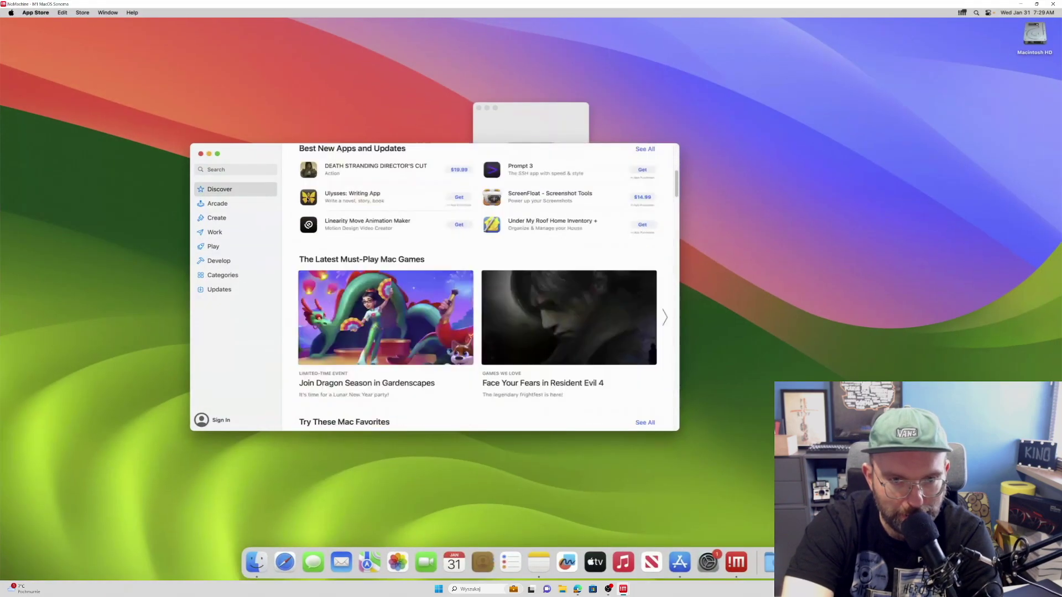
# - Search the App Store for Final Cut Pro and browse the results
pyautogui.click(254, 169)
pyautogui.write('fina')
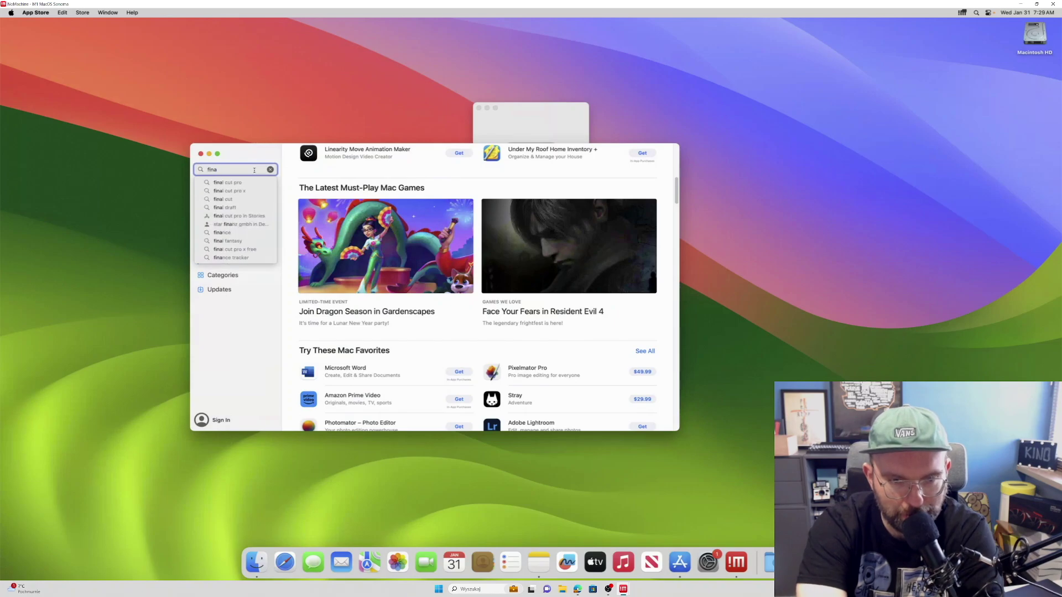
pyautogui.press('Down')
pyautogui.press('Down')
pyautogui.press('Up')
pyautogui.press('Return')
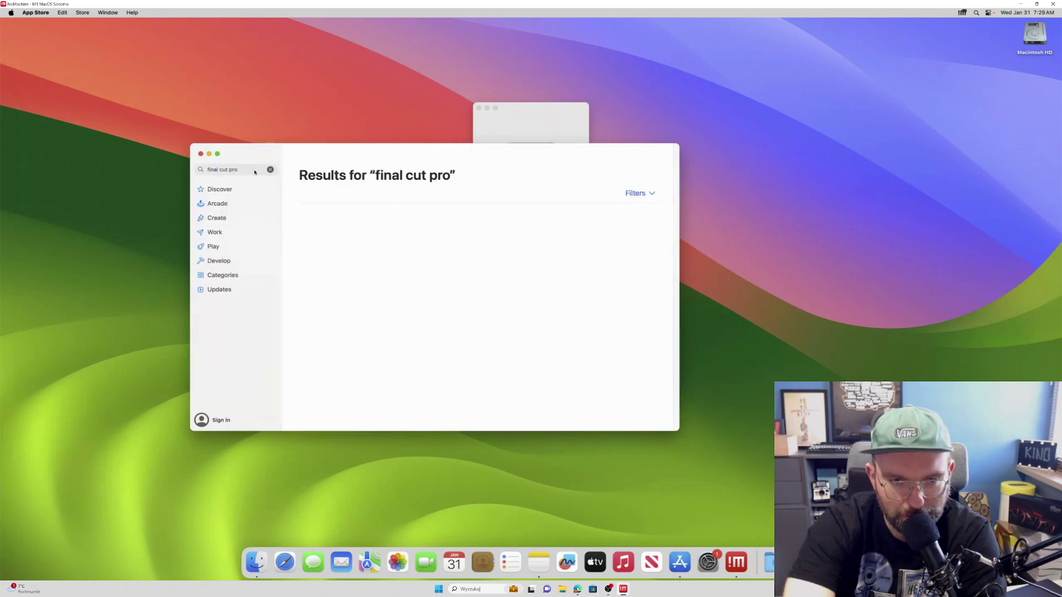
pyautogui.scroll(-2, 417, 340)
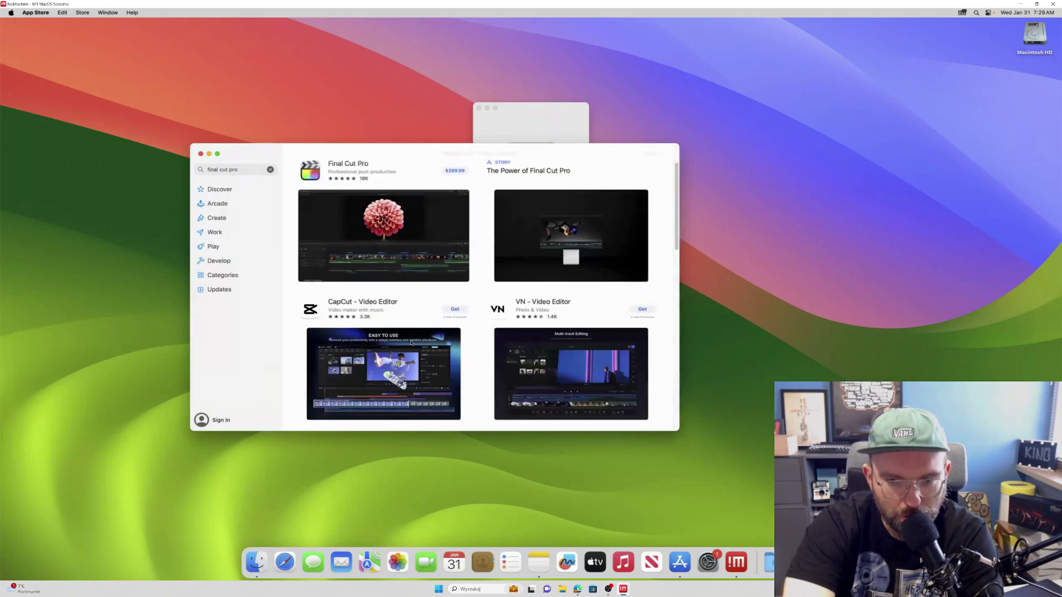
pyautogui.scroll(-5, 417, 340)
# - Search the App Store for logic and browse the results
pyautogui.click(262, 170)
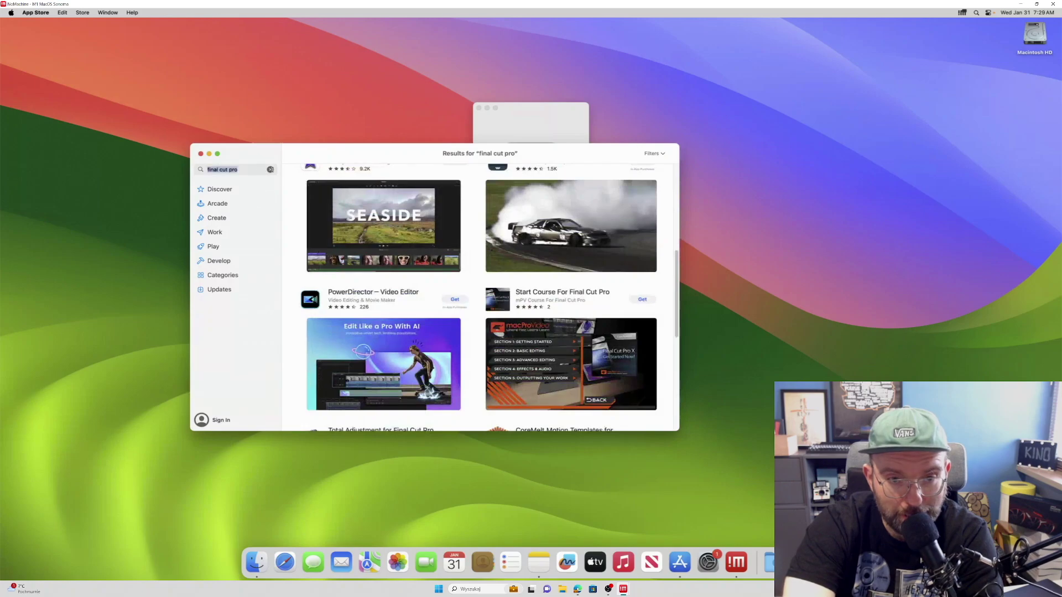
pyautogui.click(270, 169)
pyautogui.write('logic')
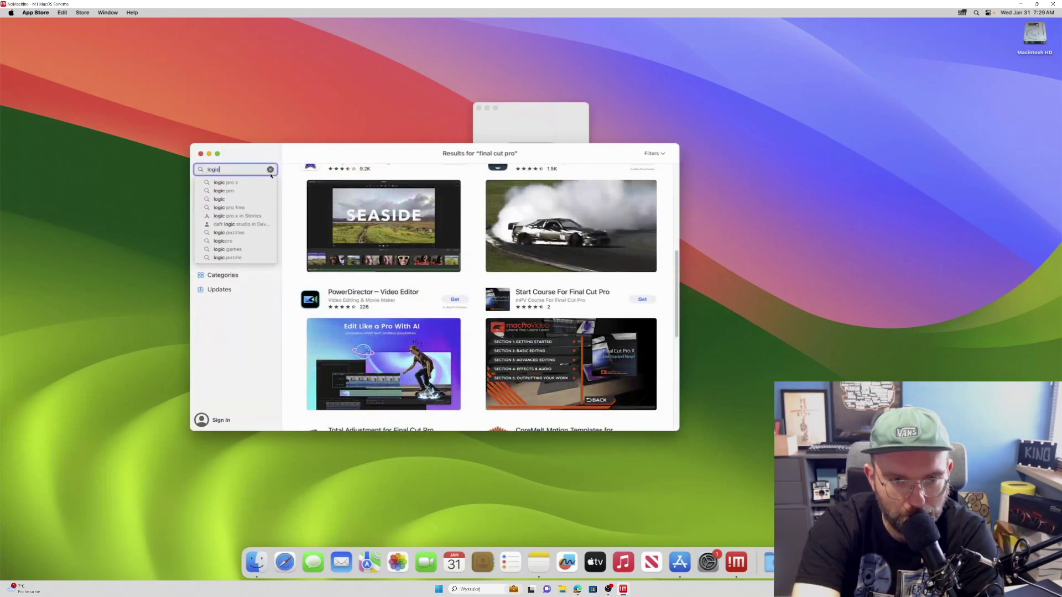
pyautogui.press('Return')
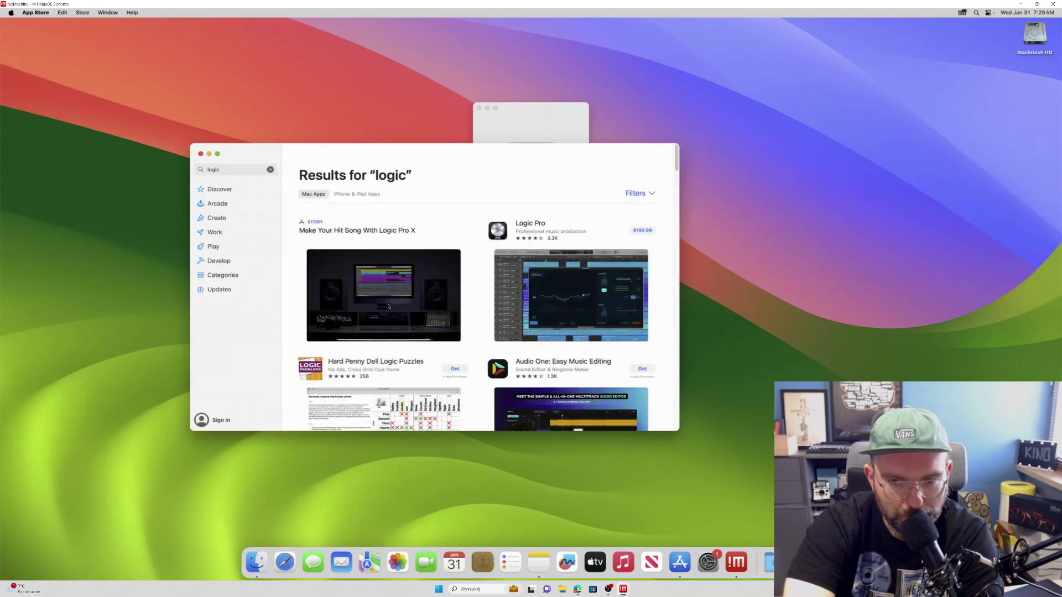
pyautogui.scroll(-10, 389, 307)
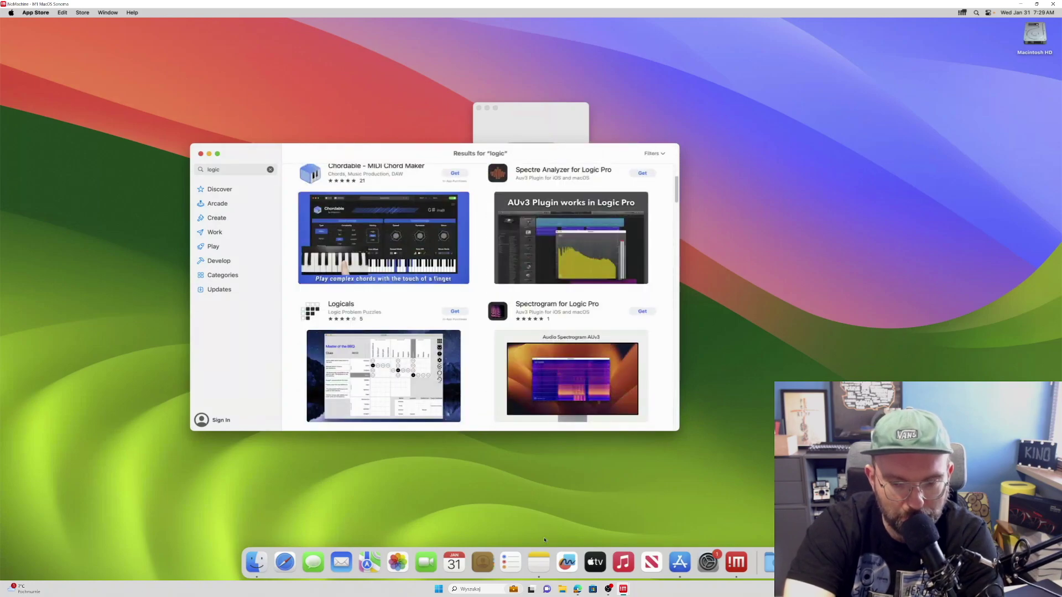
# - Search for ulysses and scroll the results back up to Ulysses: Writing App
pyautogui.click(269, 173)
pyautogui.write('ulyss')
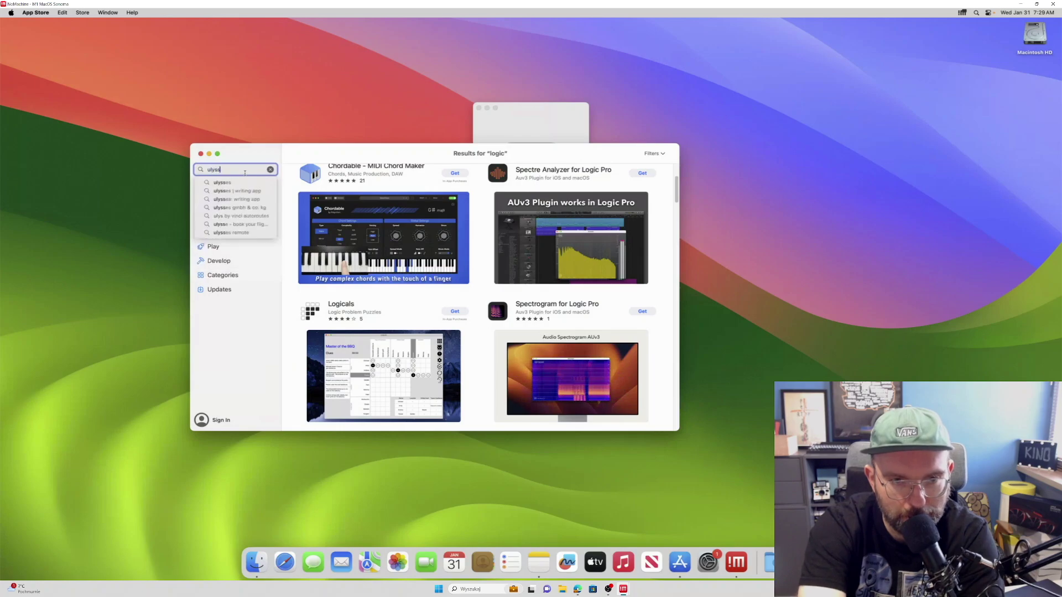
pyautogui.write('es')
pyautogui.press('Return')
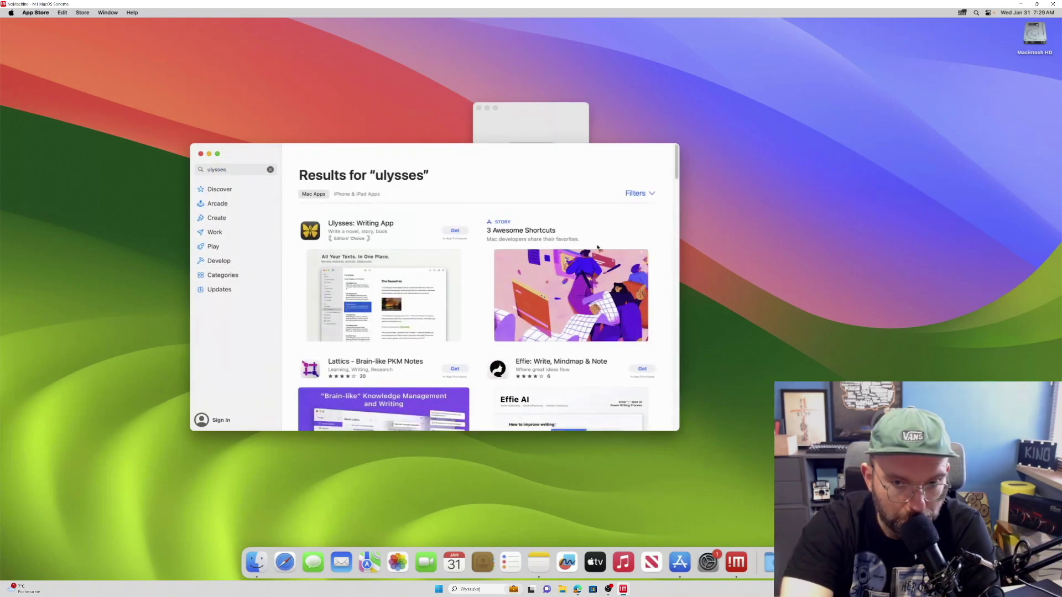
pyautogui.scroll(-5, 520, 336)
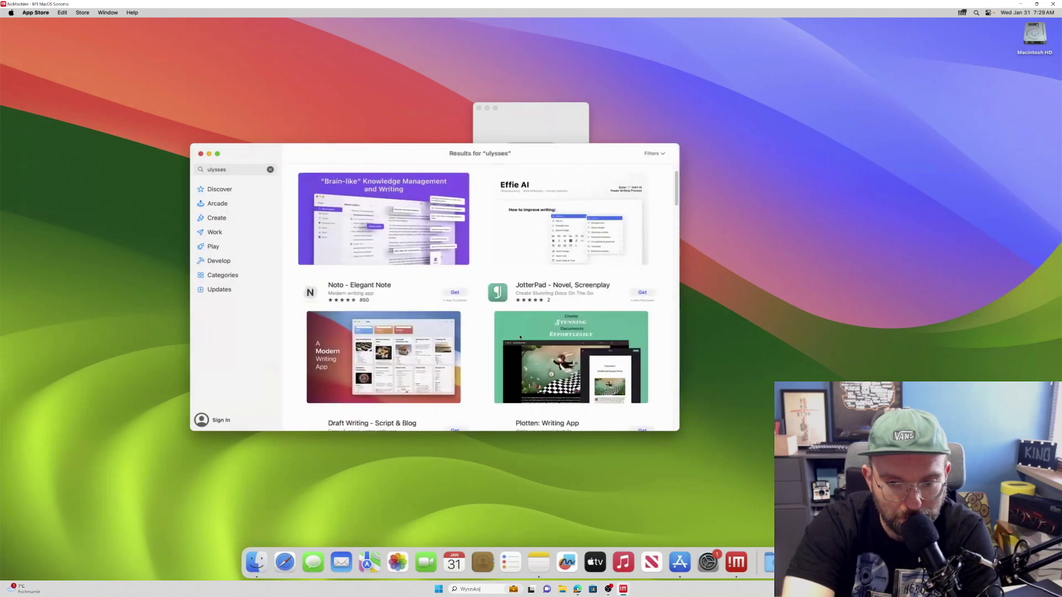
pyautogui.scroll(-3, 520, 337)
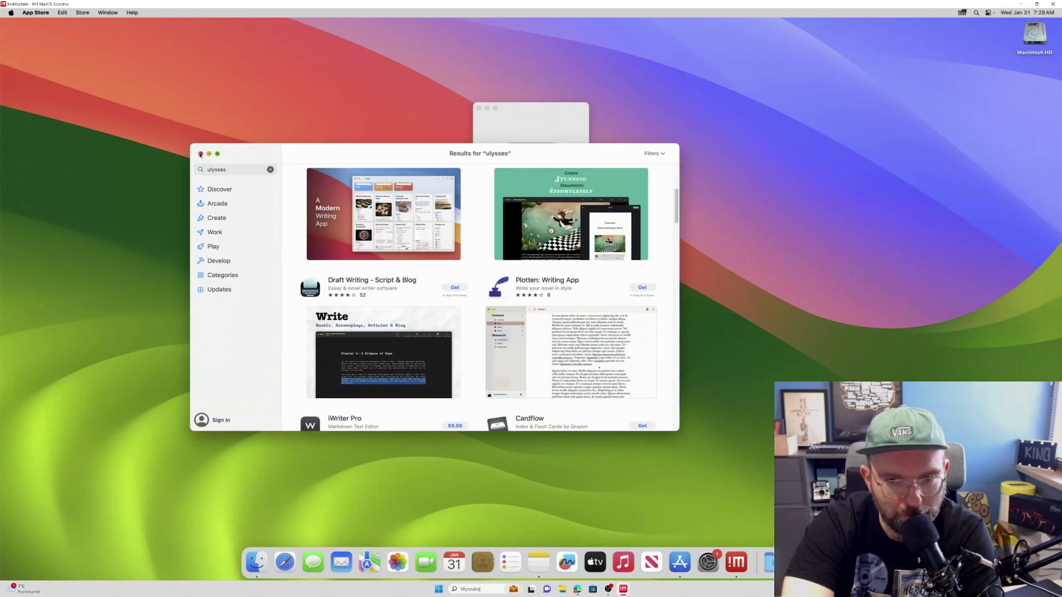
pyautogui.scroll(4, 369, 237)
pyautogui.scroll(1, 386, 255)
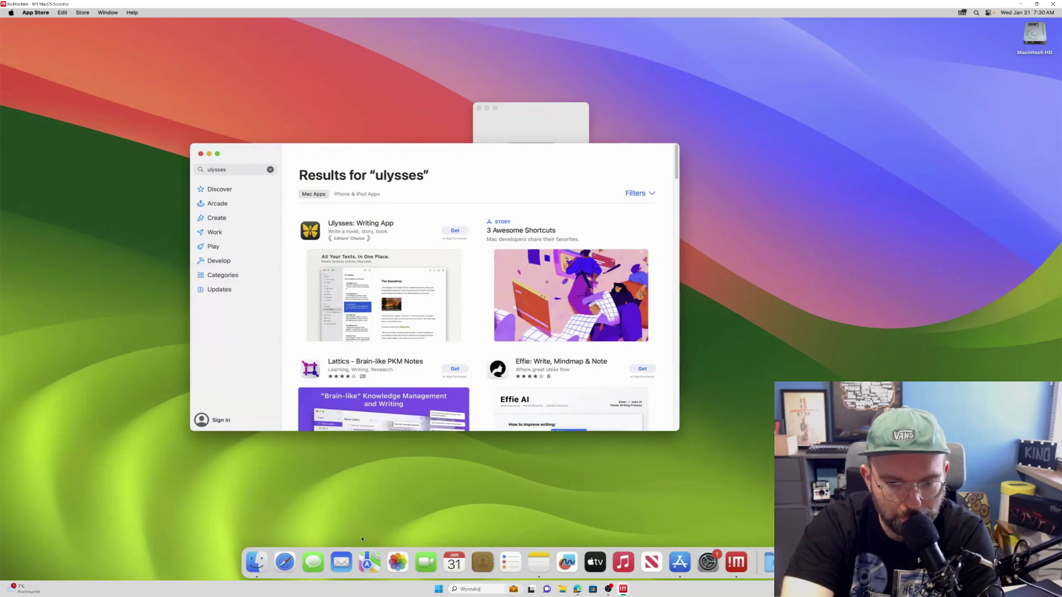
# - Load the setapp.com website in Safari
pyautogui.click(291, 567)
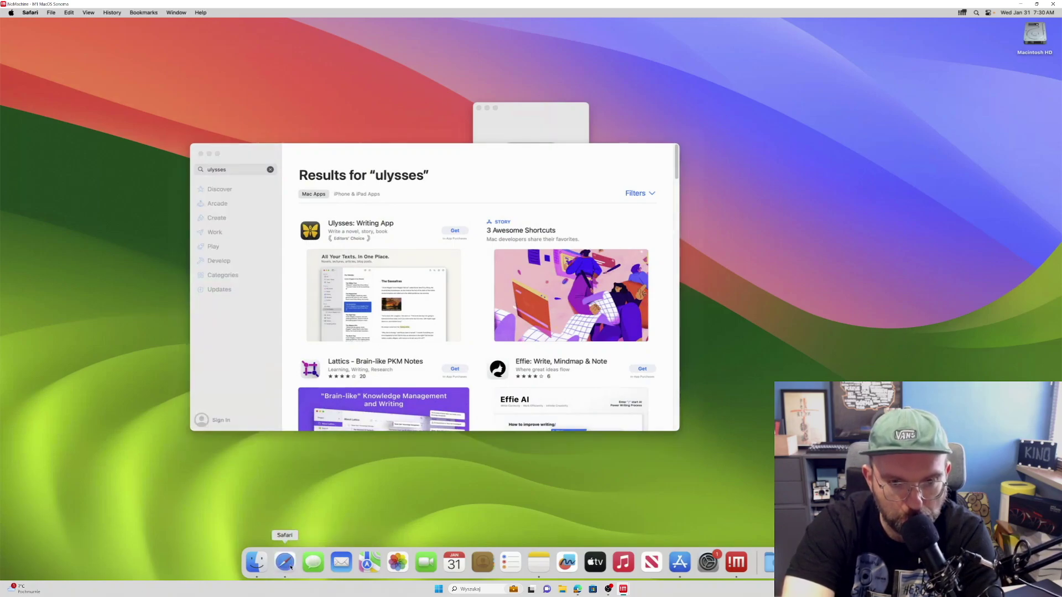
pyautogui.write('set')
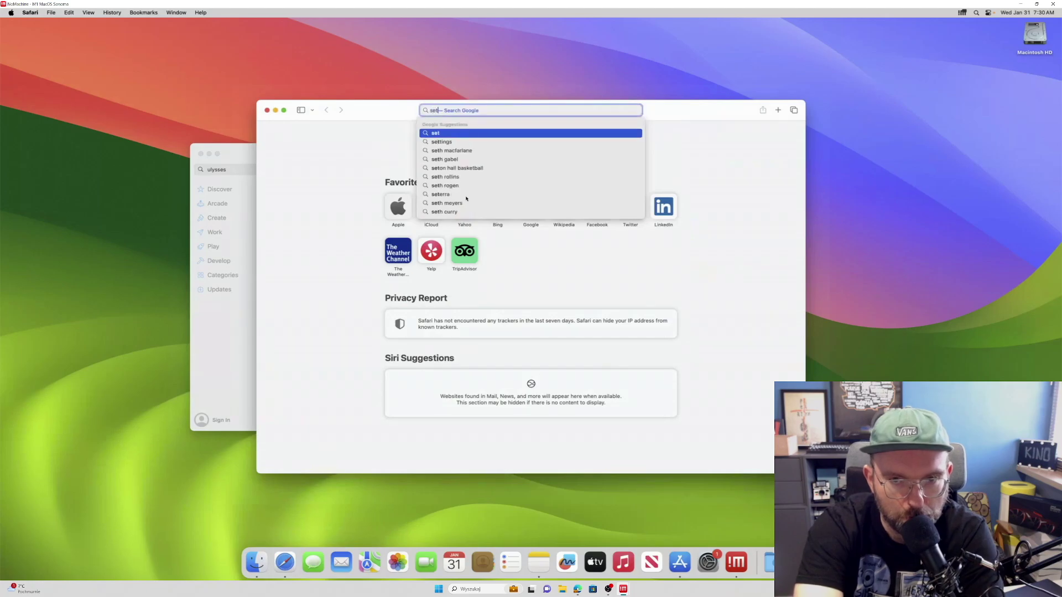
pyautogui.write('app')
pyautogui.press('Up')
pyautogui.press('Return')
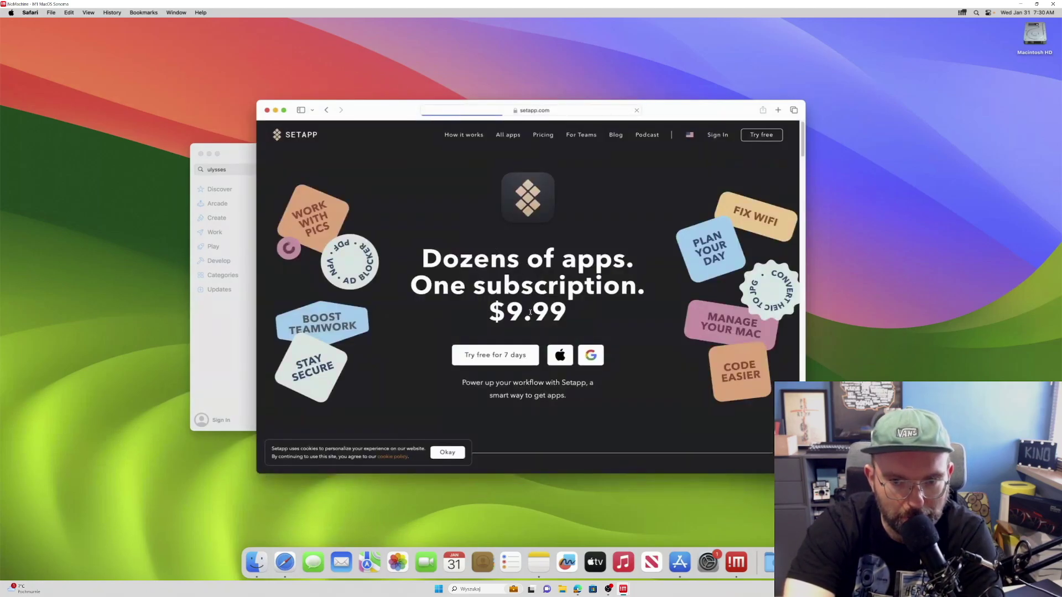
# - Dismiss the cookie notice, view the $9.99 offer, then minimize Safari and close the App Store
pyautogui.click(450, 454)
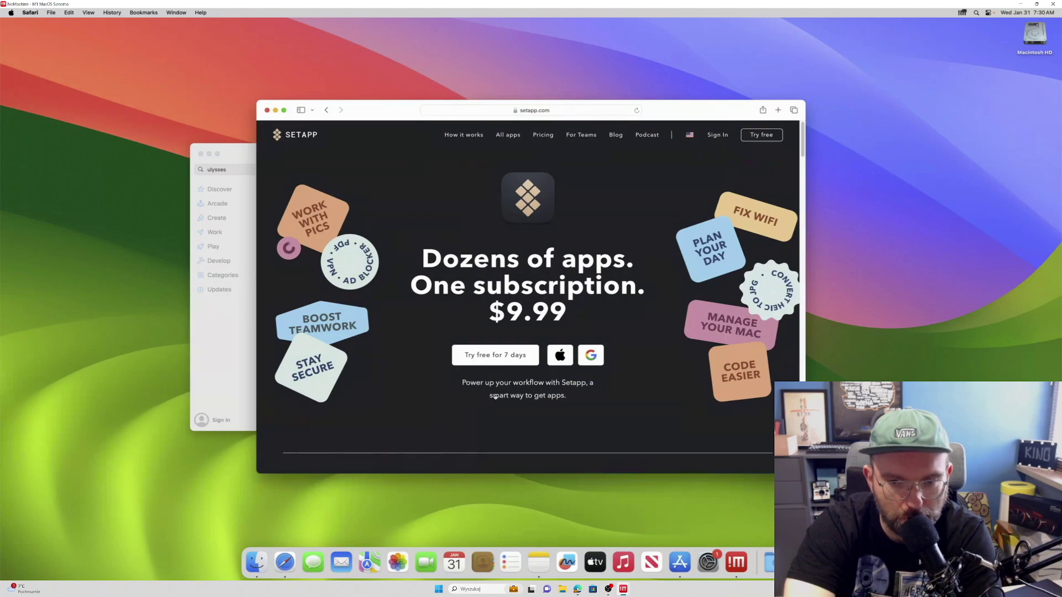
pyautogui.scroll(-10, 502, 378)
pyautogui.scroll(10, 502, 378)
pyautogui.scroll(-10, 482, 386)
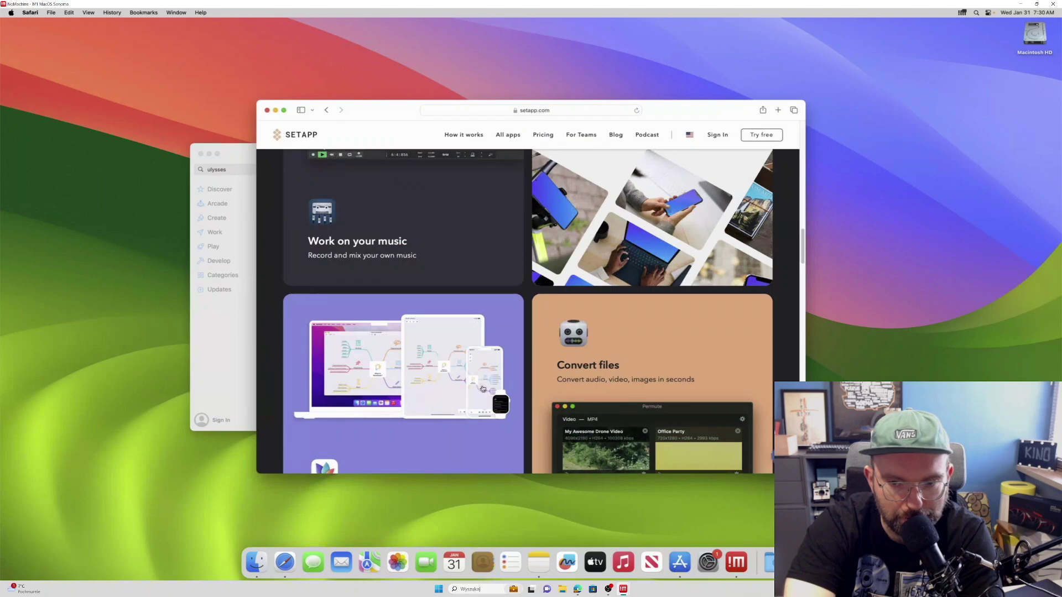
pyautogui.scroll(-5, 483, 389)
pyautogui.scroll(5, 481, 385)
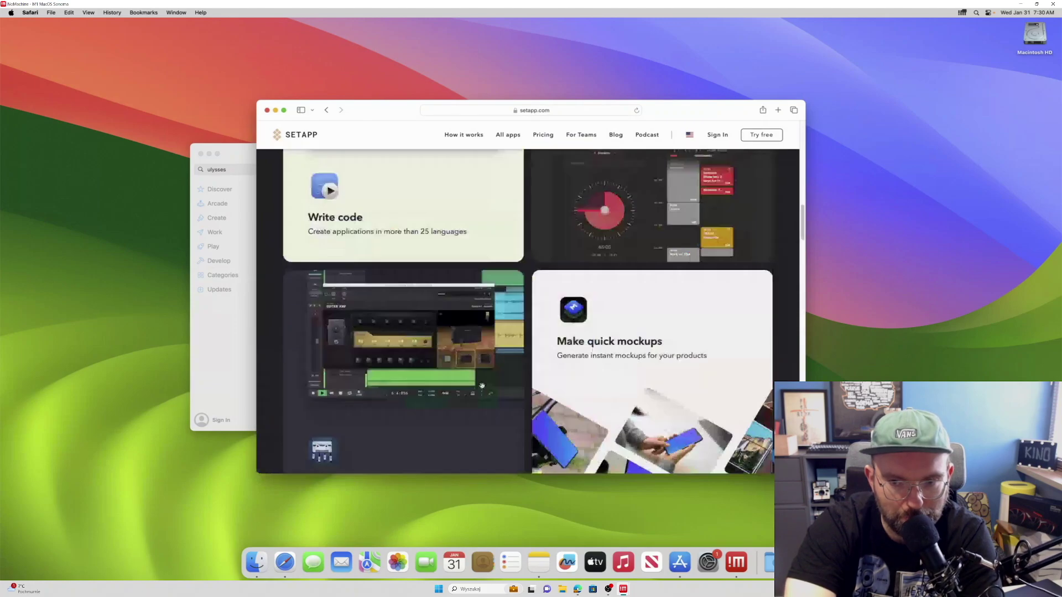
pyautogui.scroll(5, 483, 387)
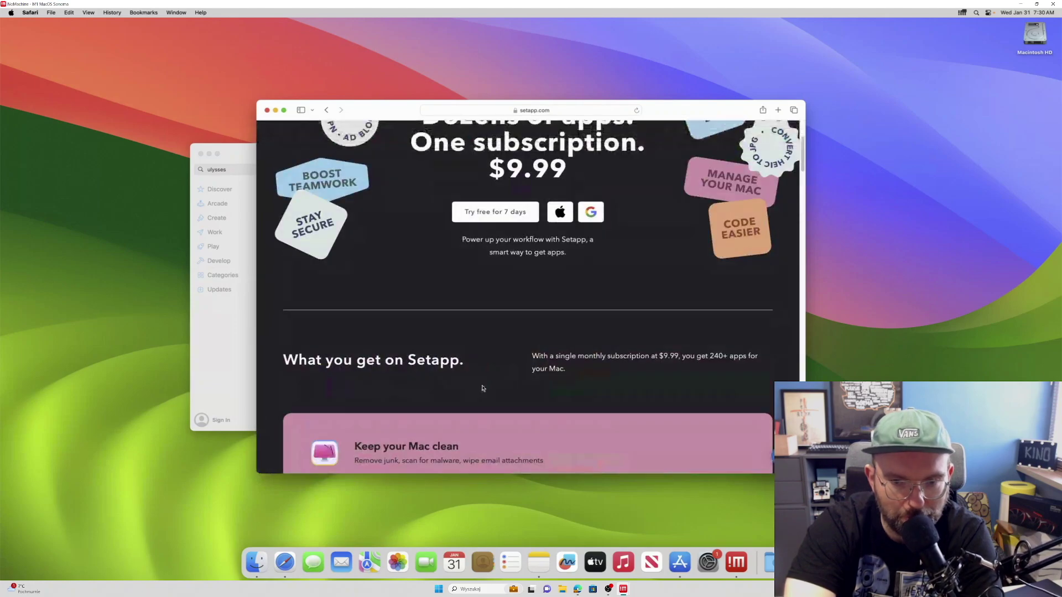
pyautogui.click(275, 111)
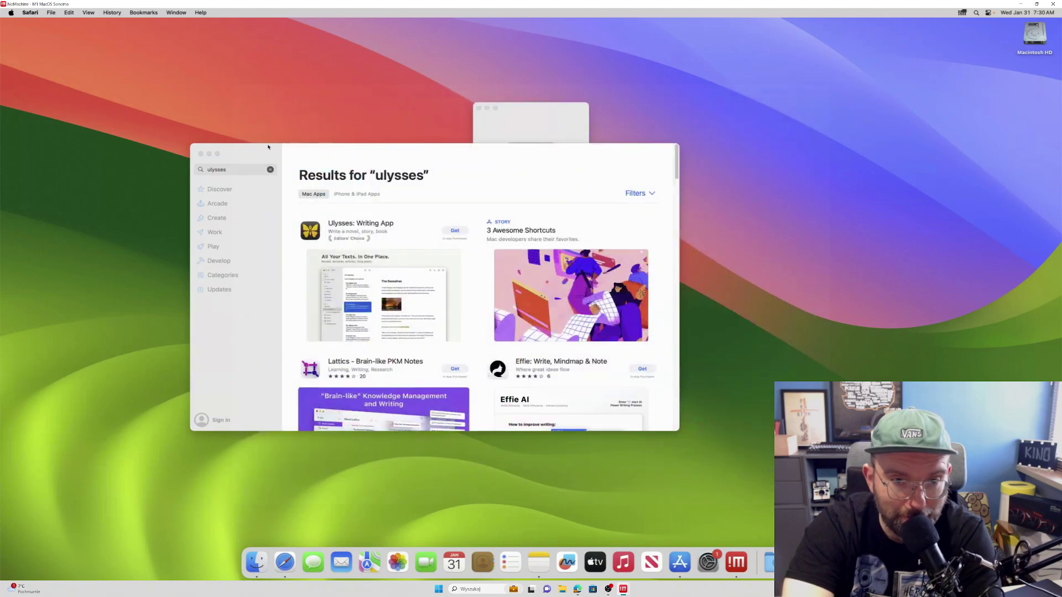
pyautogui.click(200, 154)
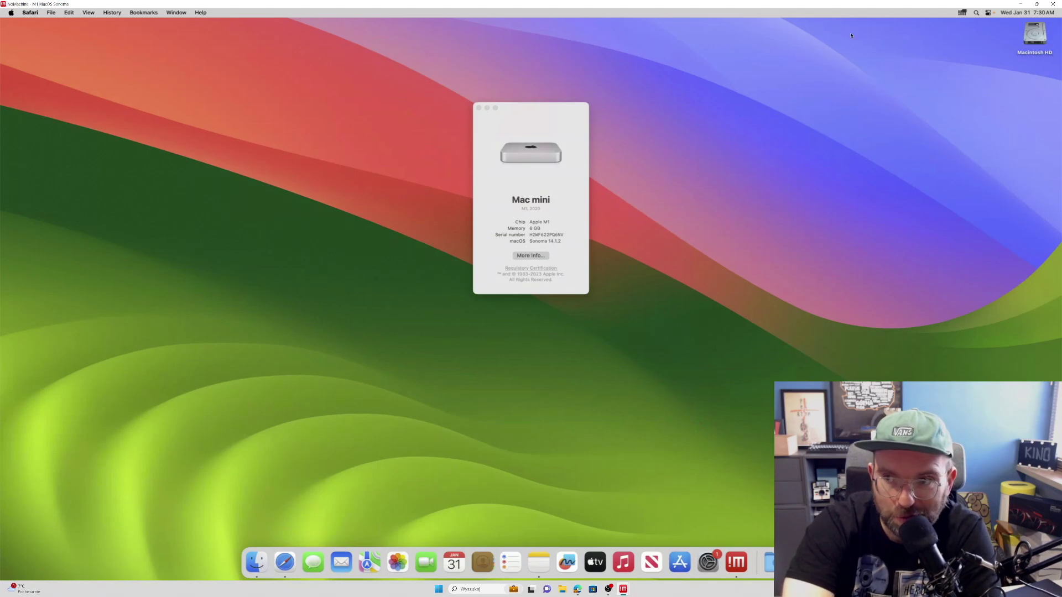
# - Restore the NoMachine window from full screen and close About This Mac
pyautogui.click(1038, 5)
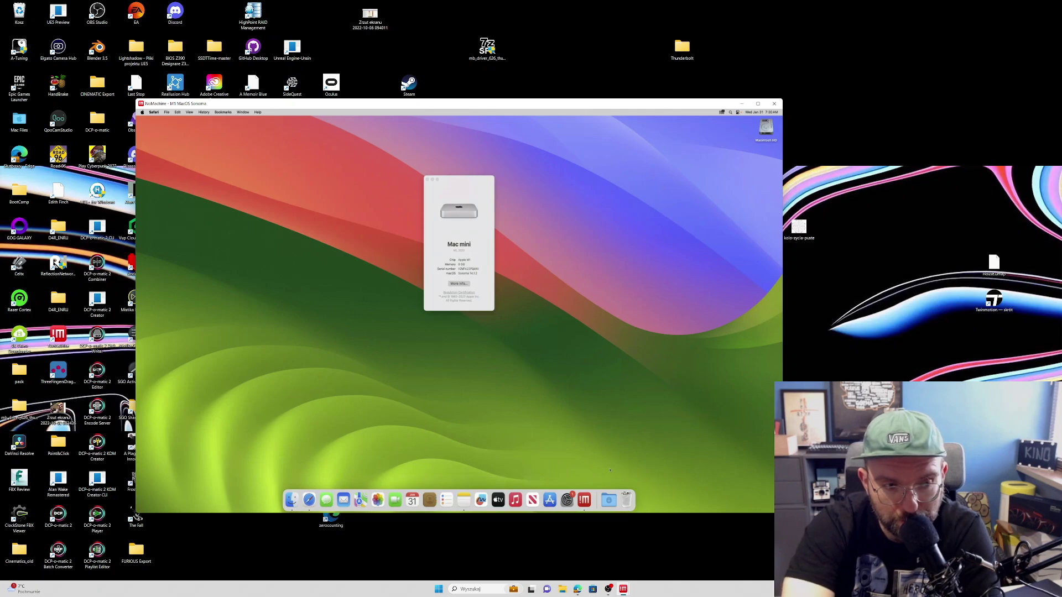
pyautogui.click(427, 180)
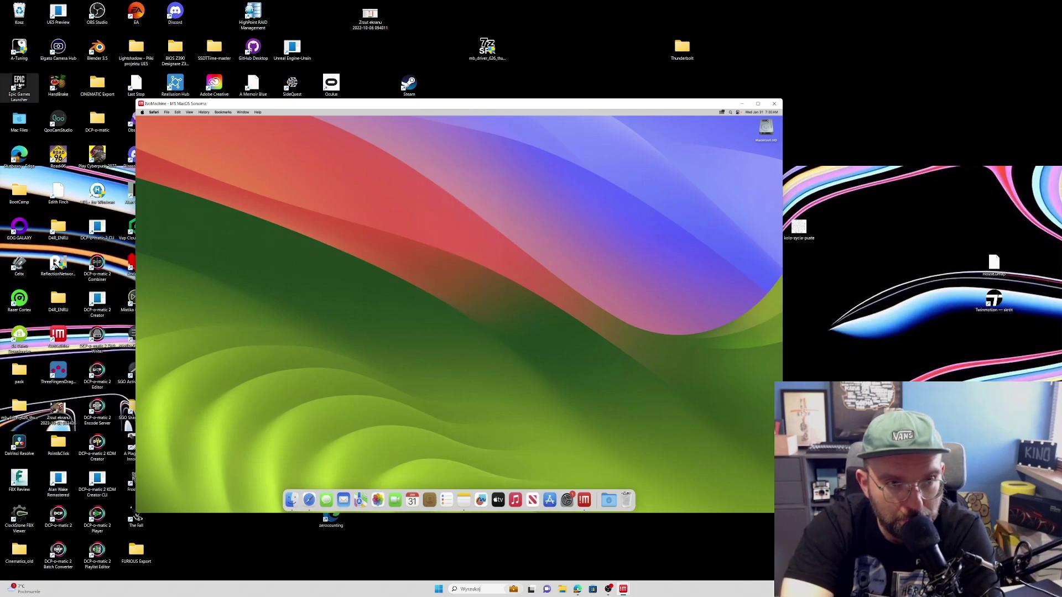
pyautogui.doubleClick(20, 84)
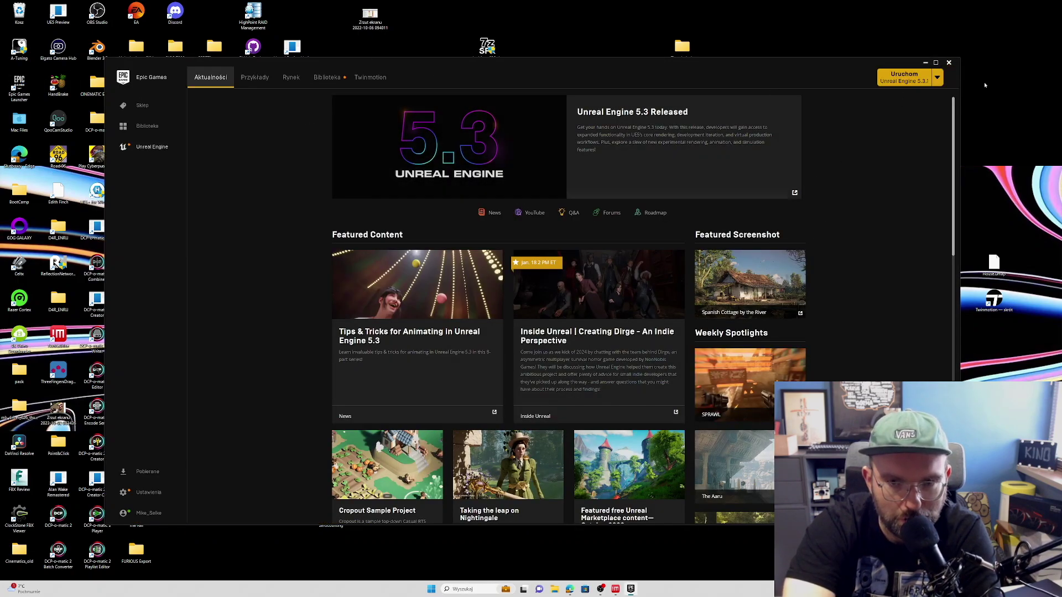
pyautogui.click(948, 63)
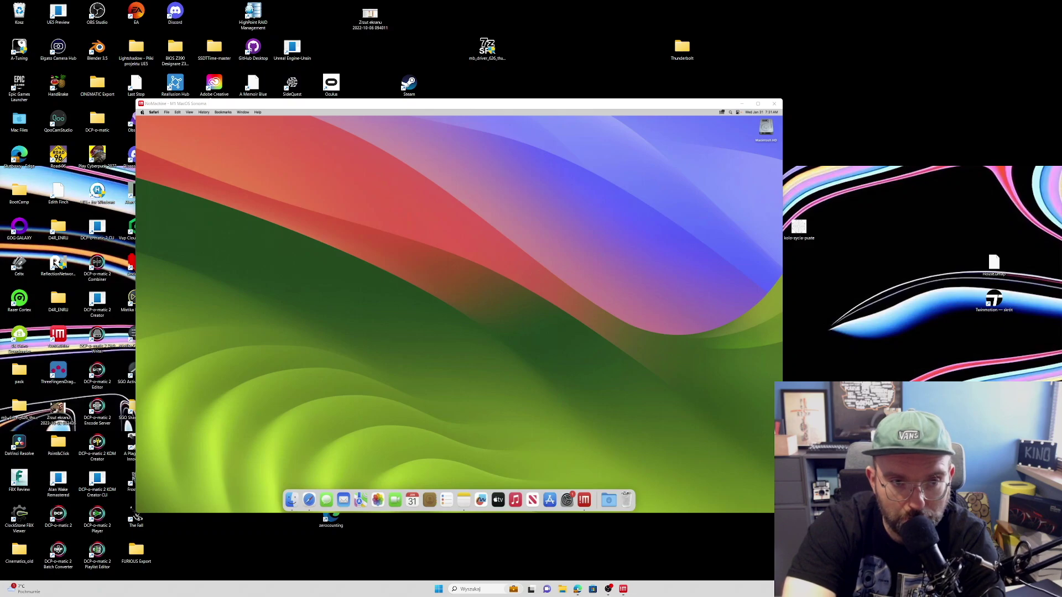
pyautogui.click(142, 112)
pyautogui.click(147, 121)
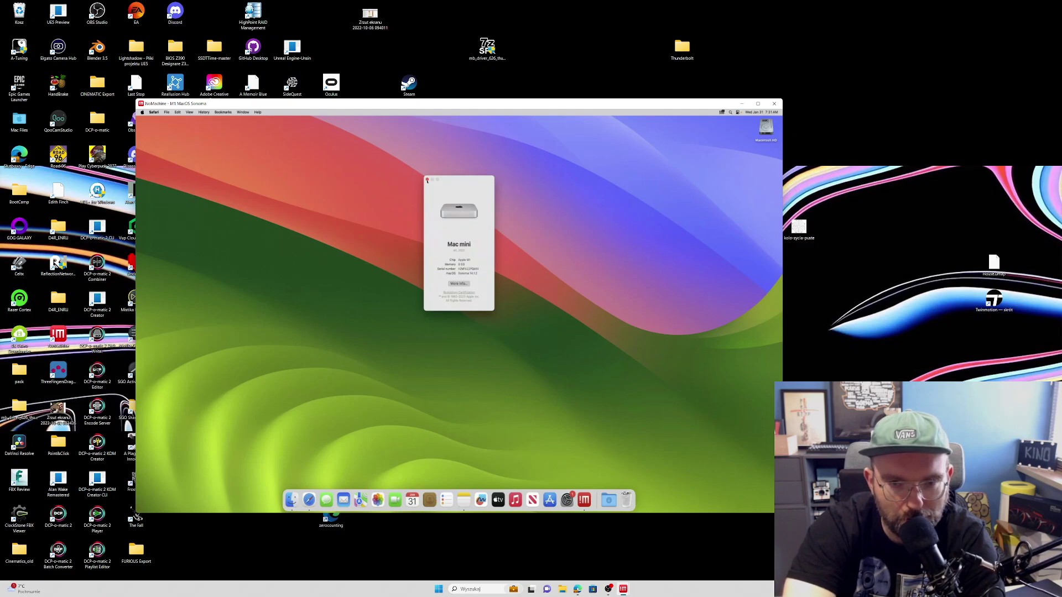
pyautogui.click(428, 180)
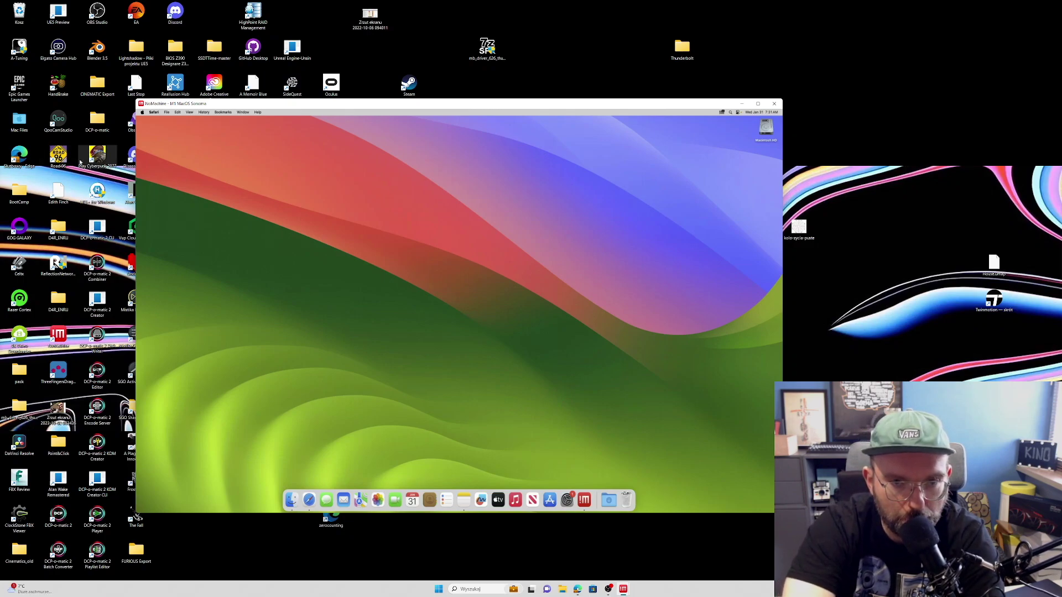
# - End the remote Mac session and close the NoMachine machine list
pyautogui.click(774, 103)
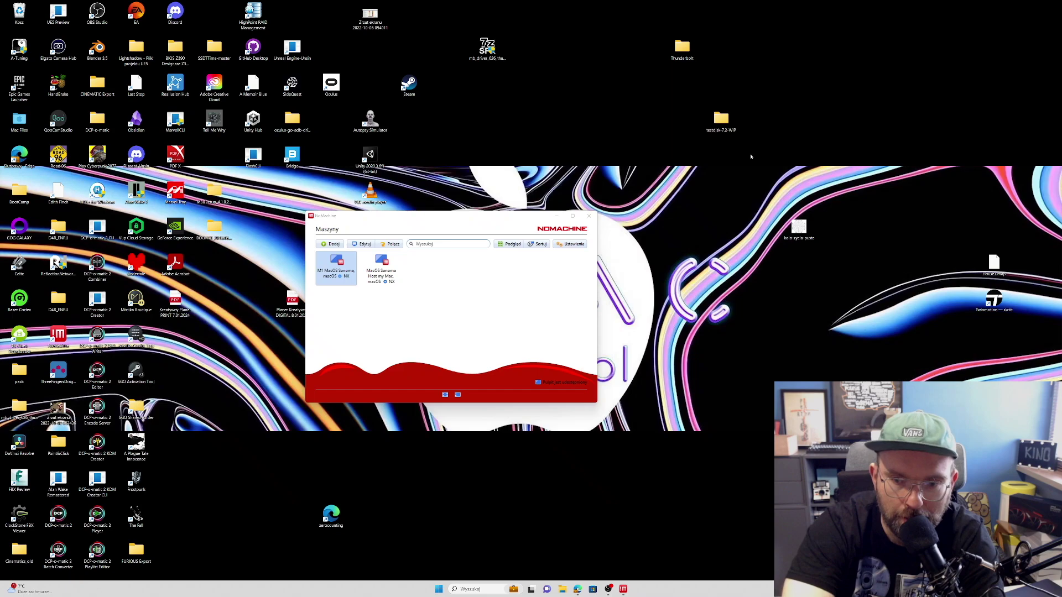
pyautogui.click(589, 215)
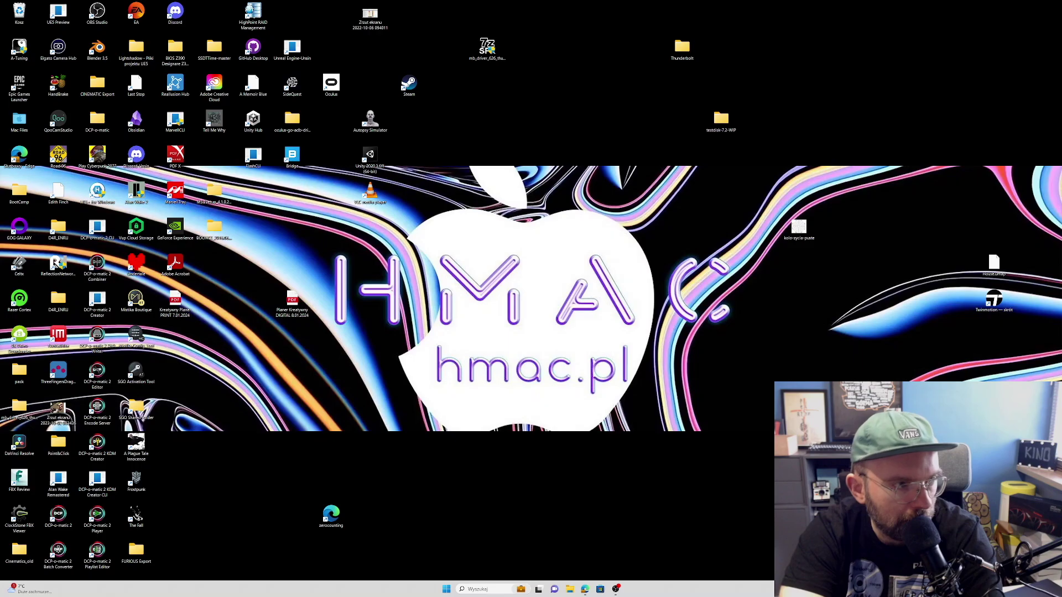
# - Bring back the HostMyApple page in Edge and maximize it
pyautogui.hotkey('alt', 'Tab')
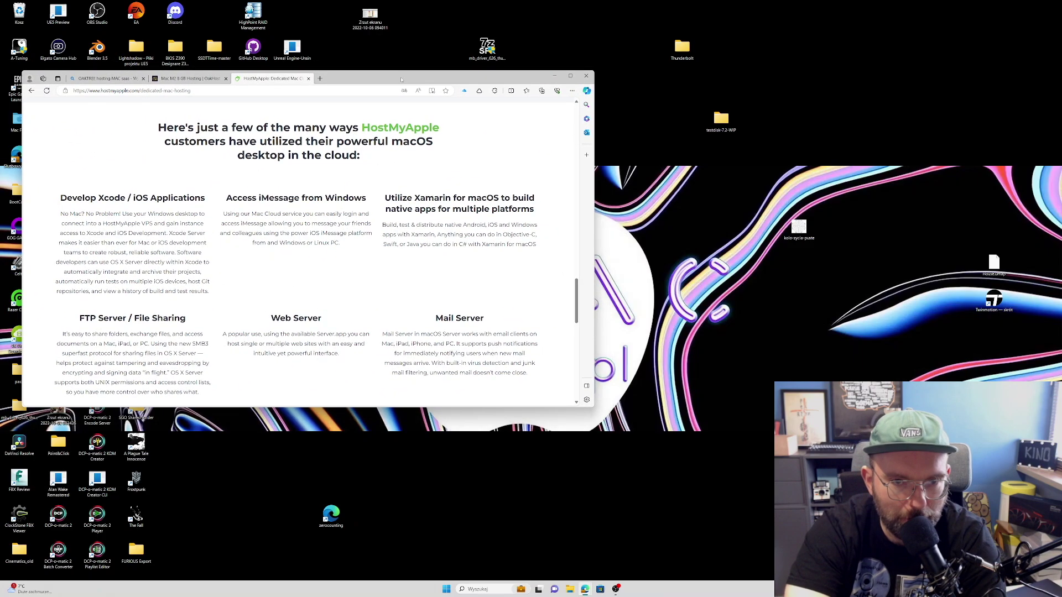
pyautogui.scroll(2, 408, 299)
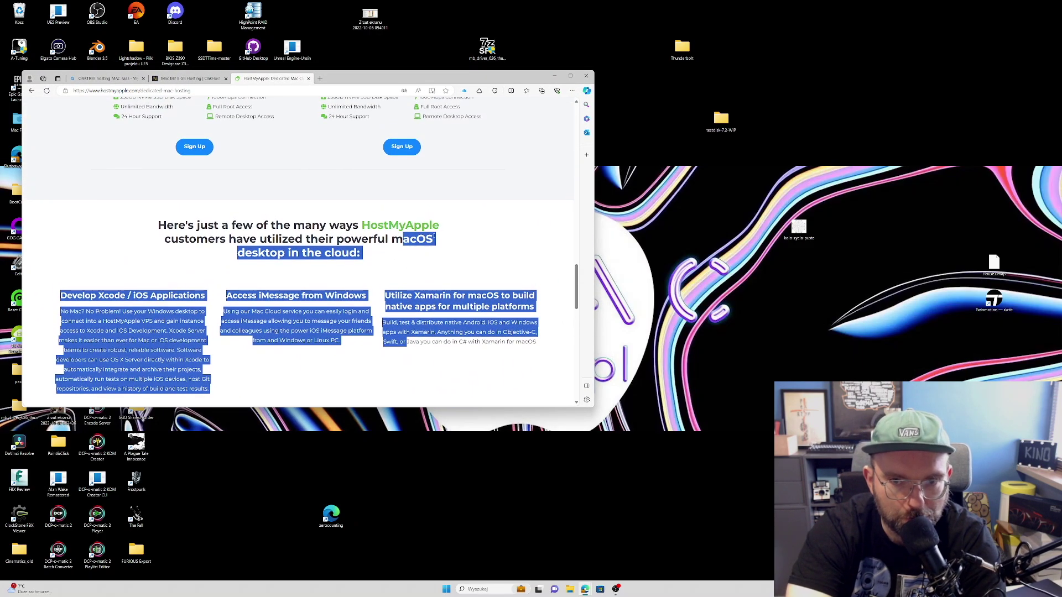
pyautogui.scroll(5, 470, 199)
pyautogui.scroll(5, 505, 165)
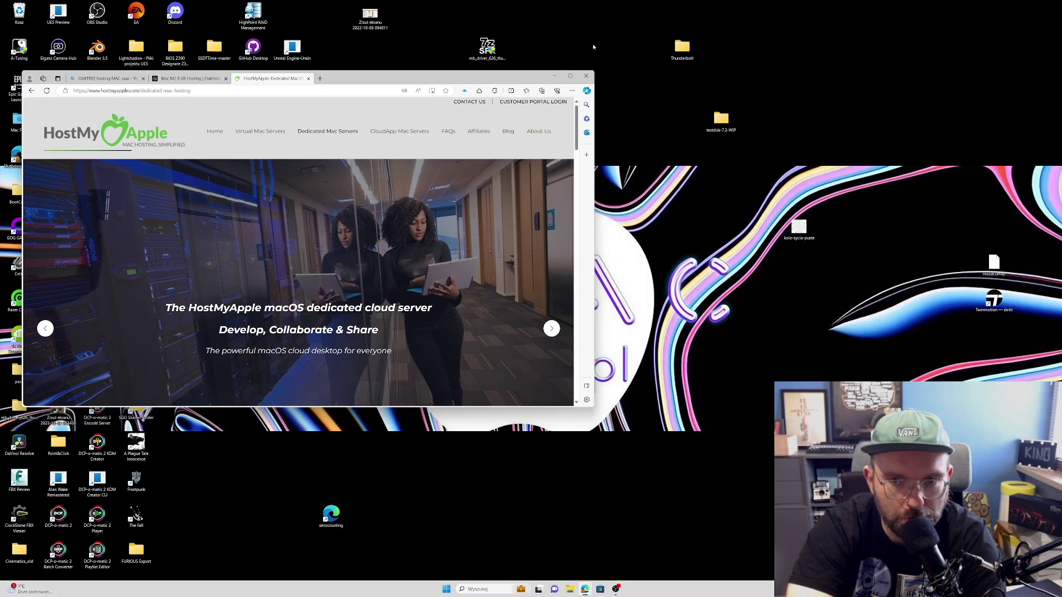
pyautogui.click(570, 76)
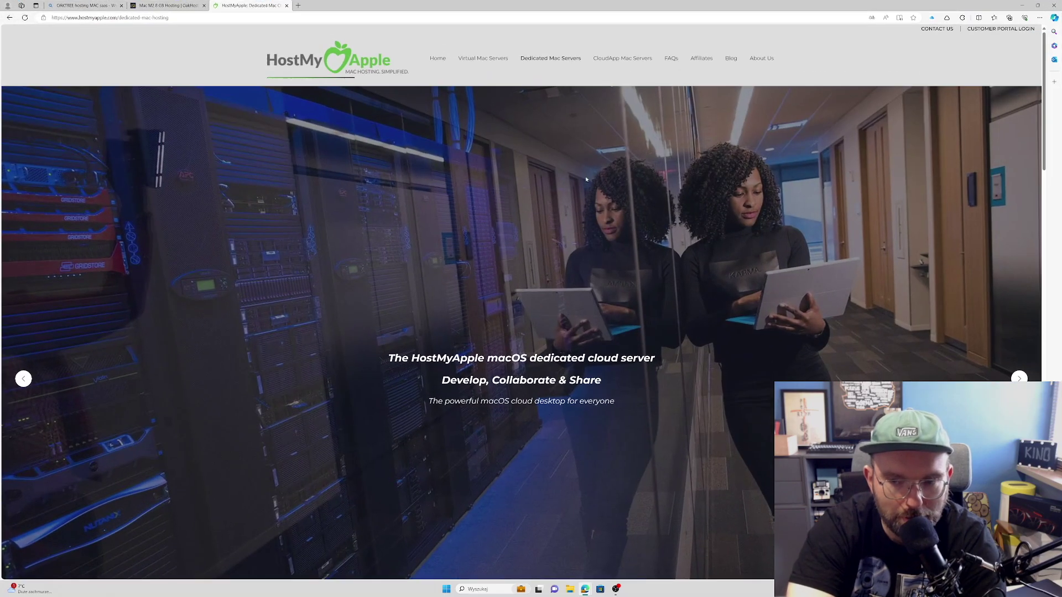
# - Scroll the Dedicated Mac mini plans to the footer, then restore Edge and drag it down
pyautogui.scroll(-5, 621, 315)
pyautogui.scroll(-3, 620, 315)
pyautogui.scroll(-1, 620, 316)
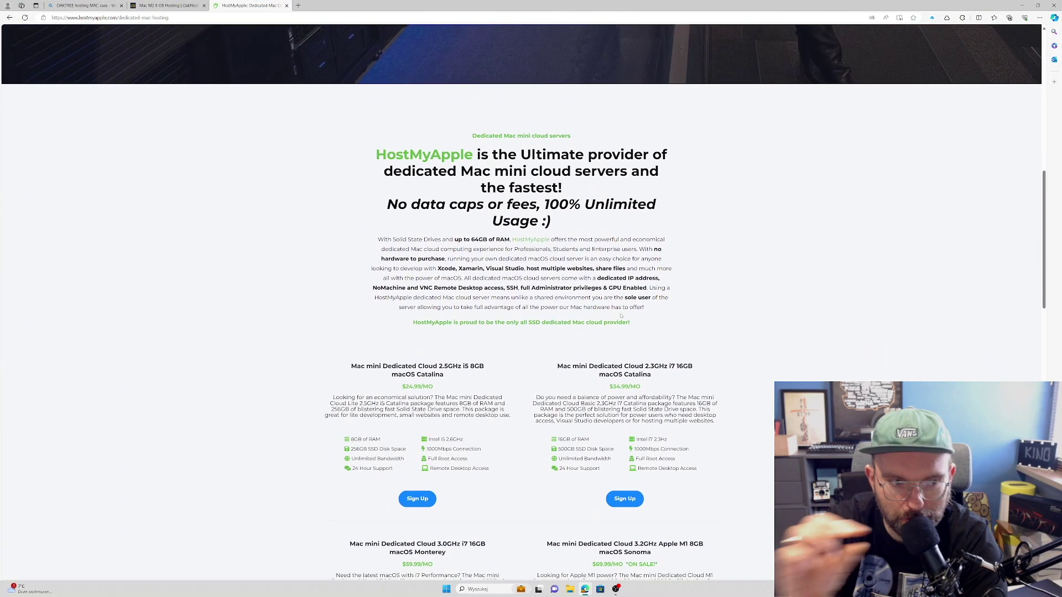
pyautogui.scroll(-4, 620, 316)
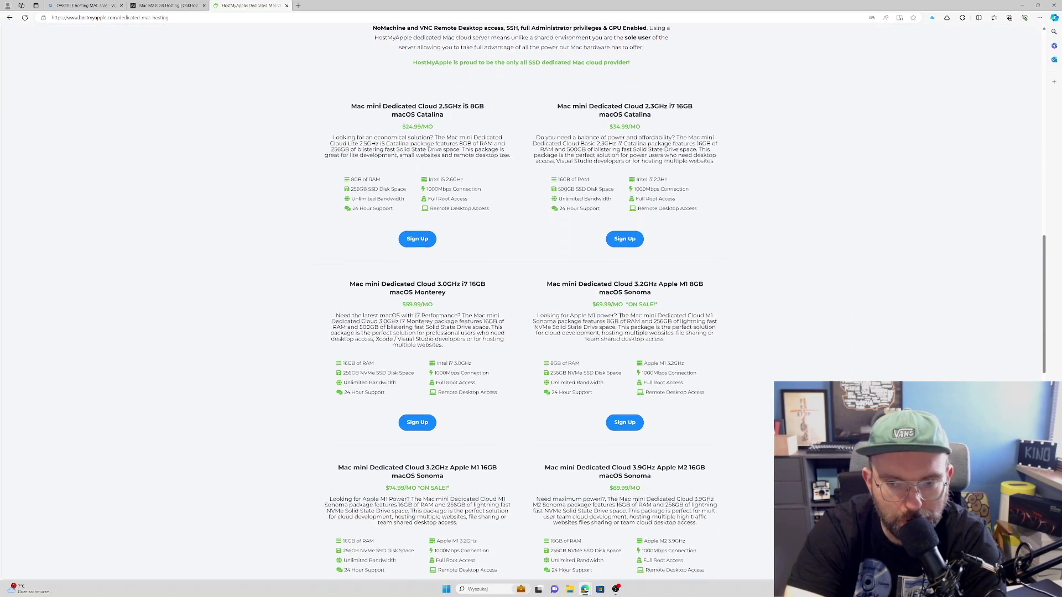
pyautogui.scroll(2, 621, 314)
pyautogui.scroll(9, 621, 314)
pyautogui.scroll(3, 620, 314)
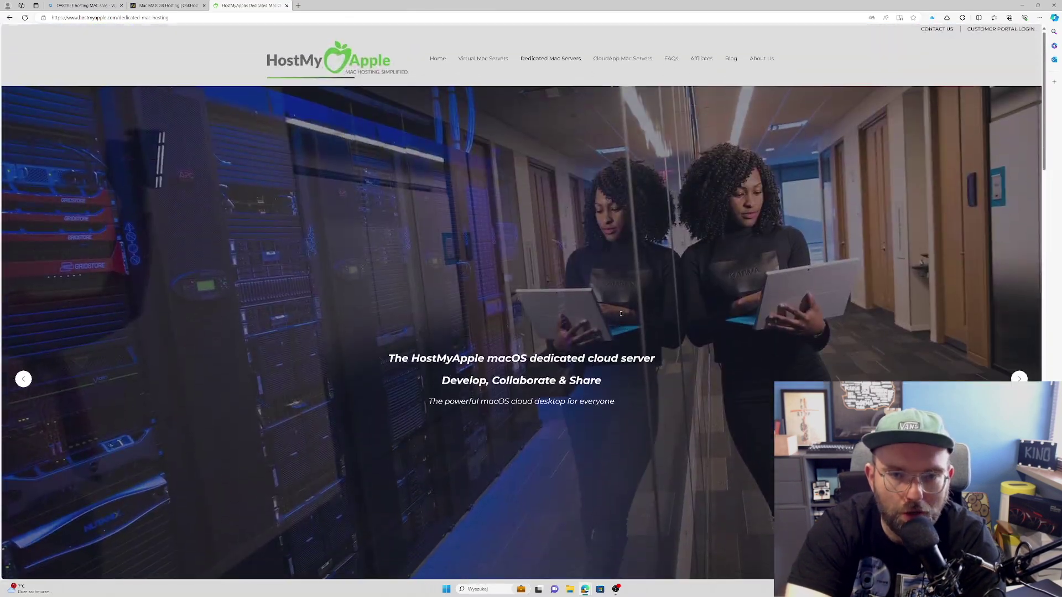
pyautogui.scroll(-4, 620, 315)
pyautogui.scroll(-5, 621, 315)
pyautogui.scroll(-2, 620, 315)
pyautogui.scroll(-2, 621, 315)
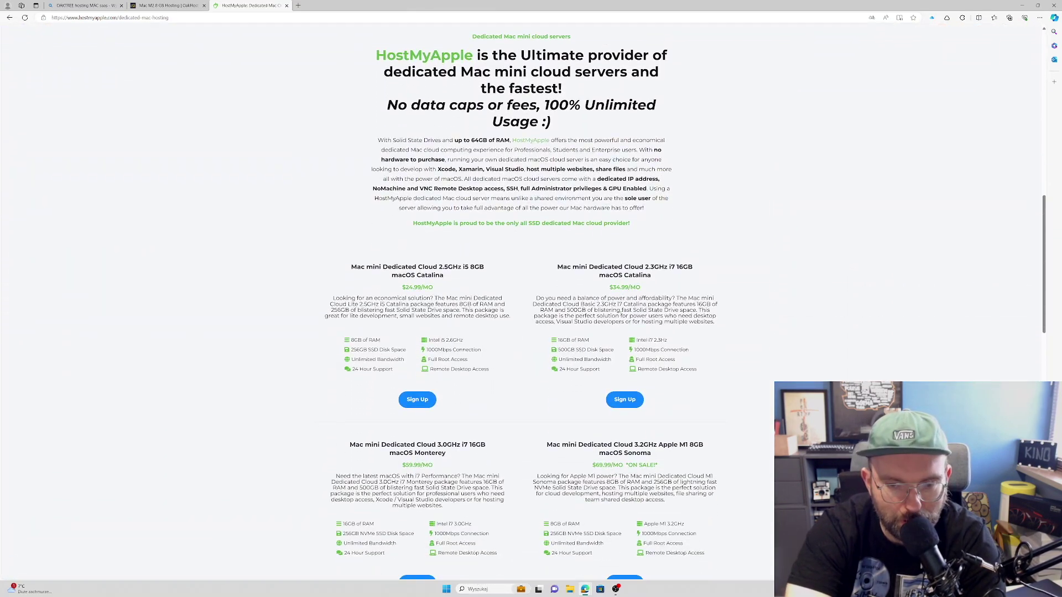
pyautogui.scroll(-1, 621, 314)
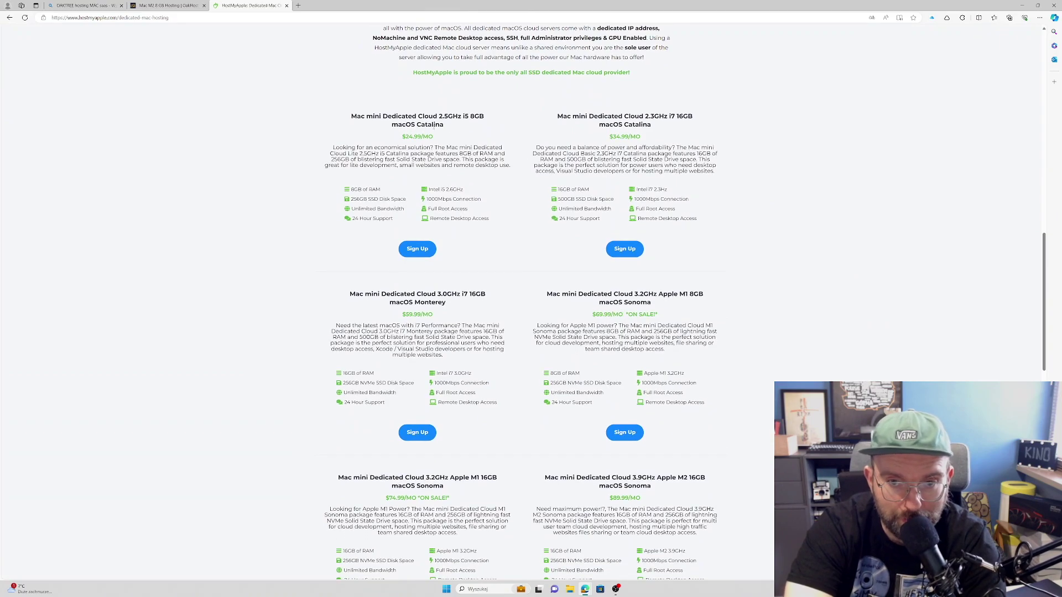
pyautogui.scroll(-2, 469, 240)
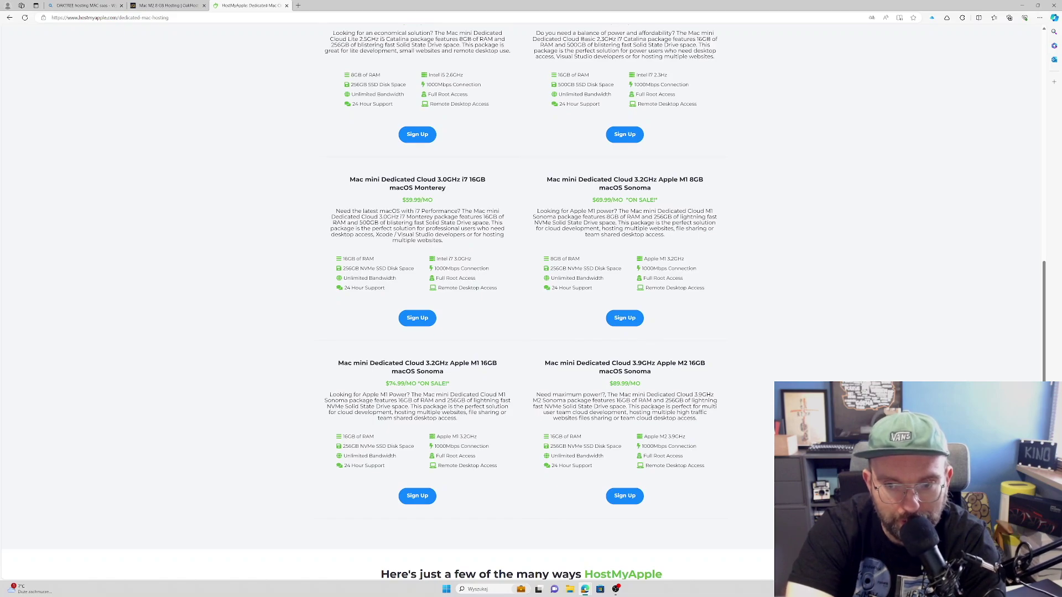
pyautogui.scroll(-2, 695, 376)
pyautogui.scroll(-3, 695, 376)
pyautogui.scroll(-4, 696, 377)
pyautogui.scroll(-1, 696, 377)
pyautogui.scroll(-2, 695, 377)
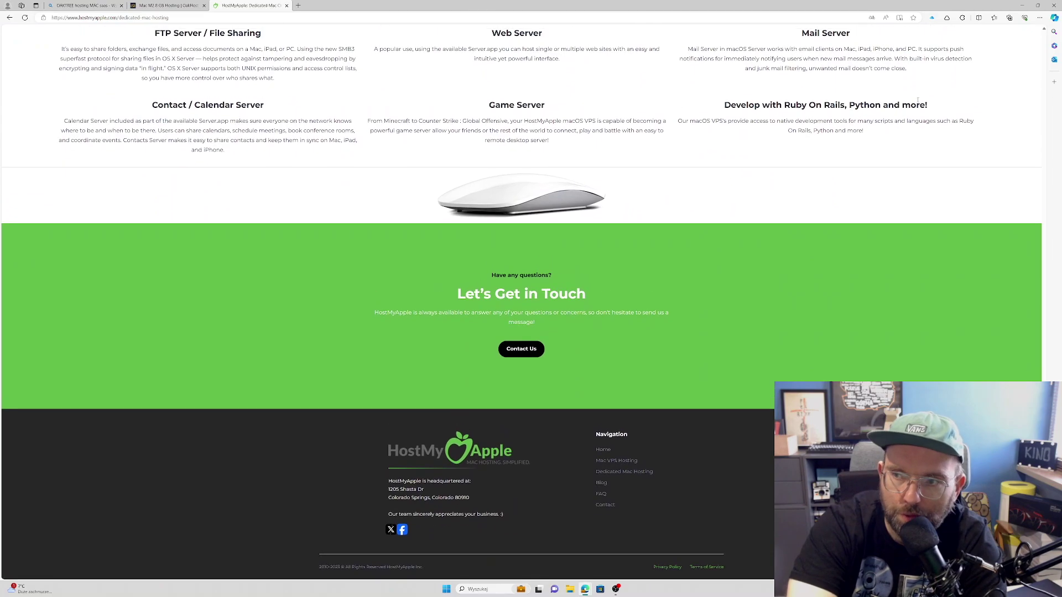
pyautogui.click(1037, 6)
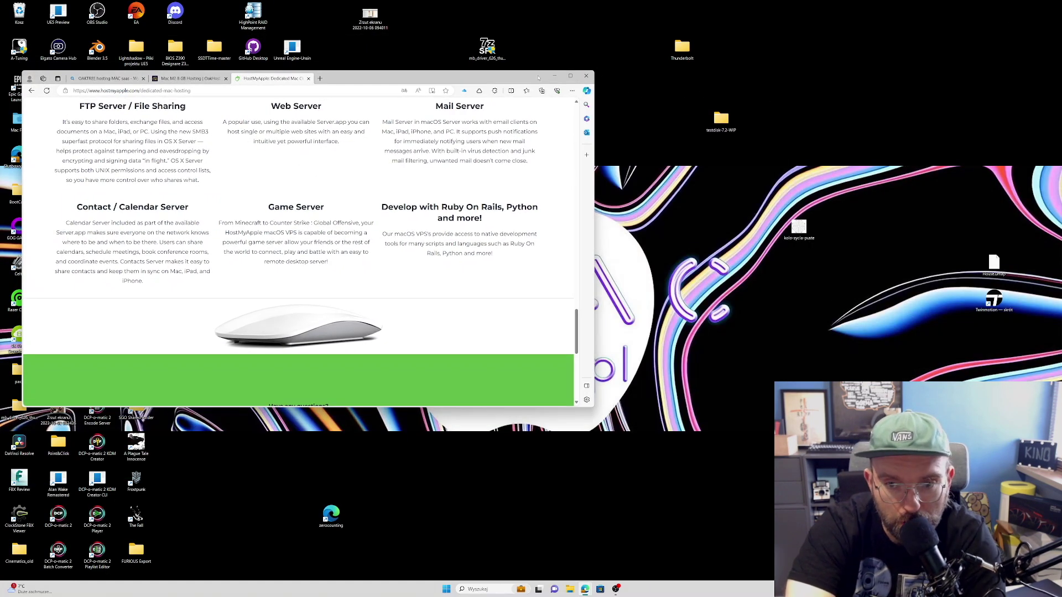
pyautogui.moveTo(543, 82); pyautogui.dragTo(629, 409)
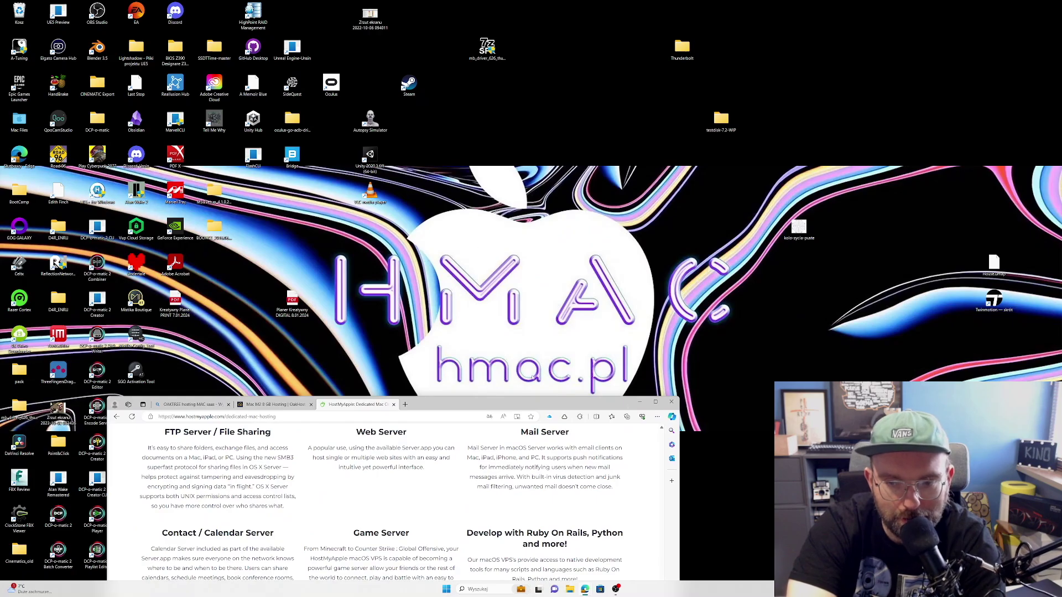
# - Maximize Edge again and scroll back to the top of the HostMyApple page
pyautogui.click(655, 404)
pyautogui.scroll(5, 575, 385)
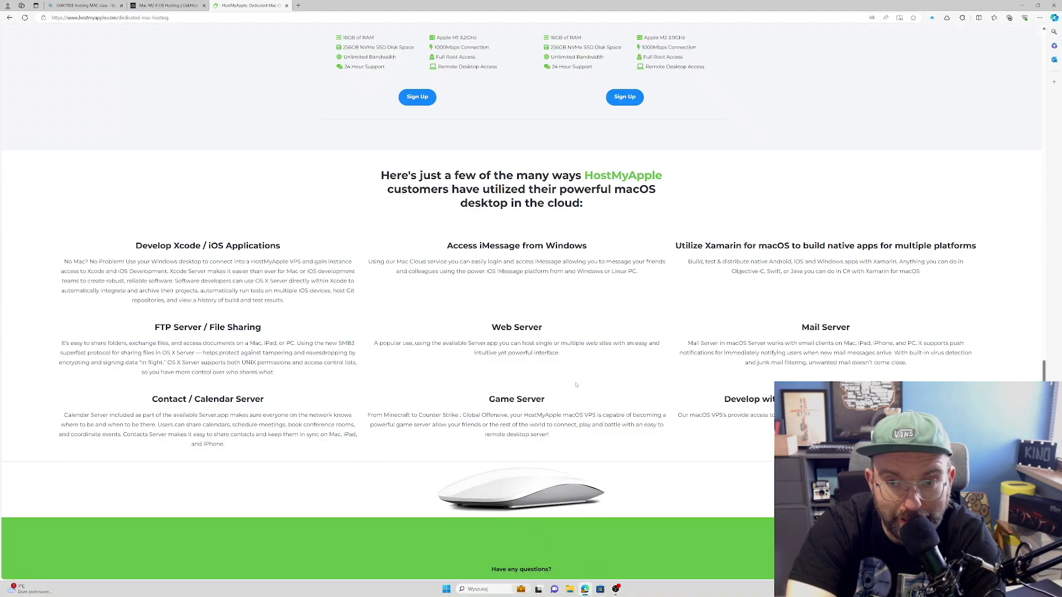
pyautogui.scroll(5, 576, 385)
pyautogui.scroll(5, 575, 384)
pyautogui.scroll(5, 575, 384)
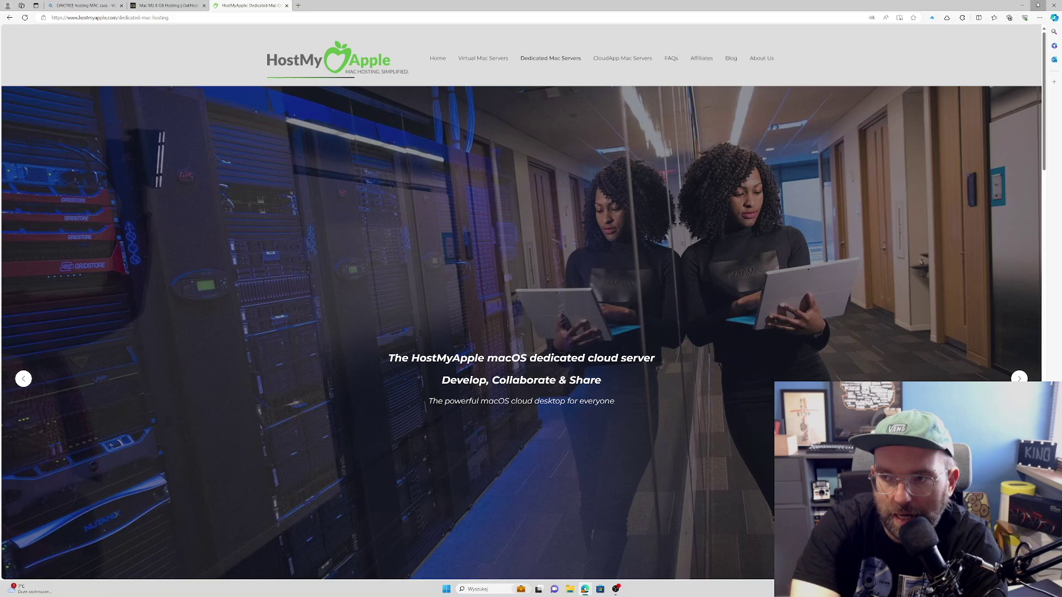
# - Restore Edge to a window, push it off left, minimize it, then bring it back into view
pyautogui.click(1038, 5)
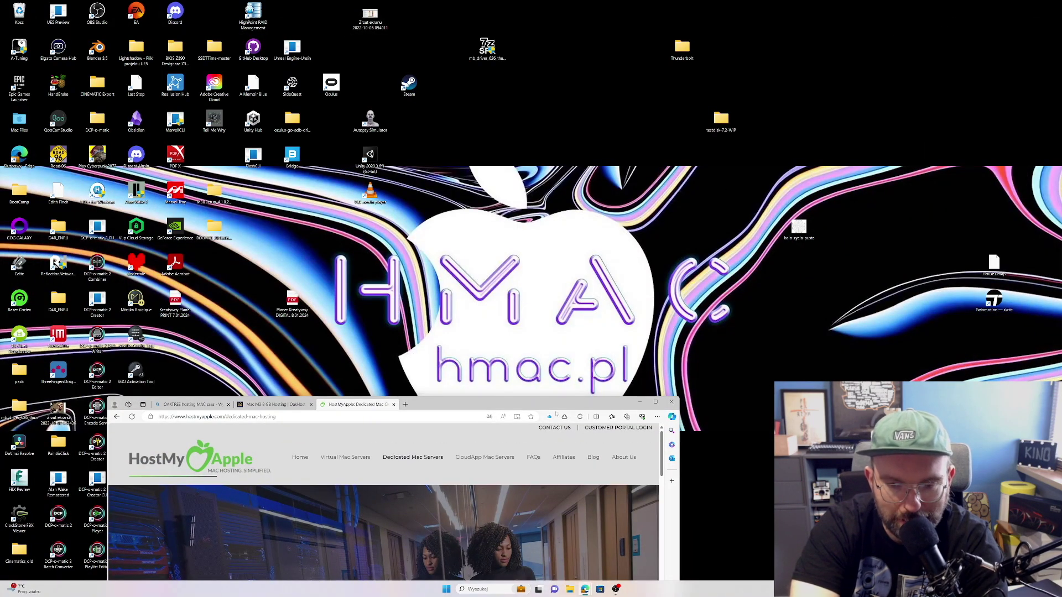
pyautogui.moveTo(555, 397); pyautogui.dragTo(292, 260)
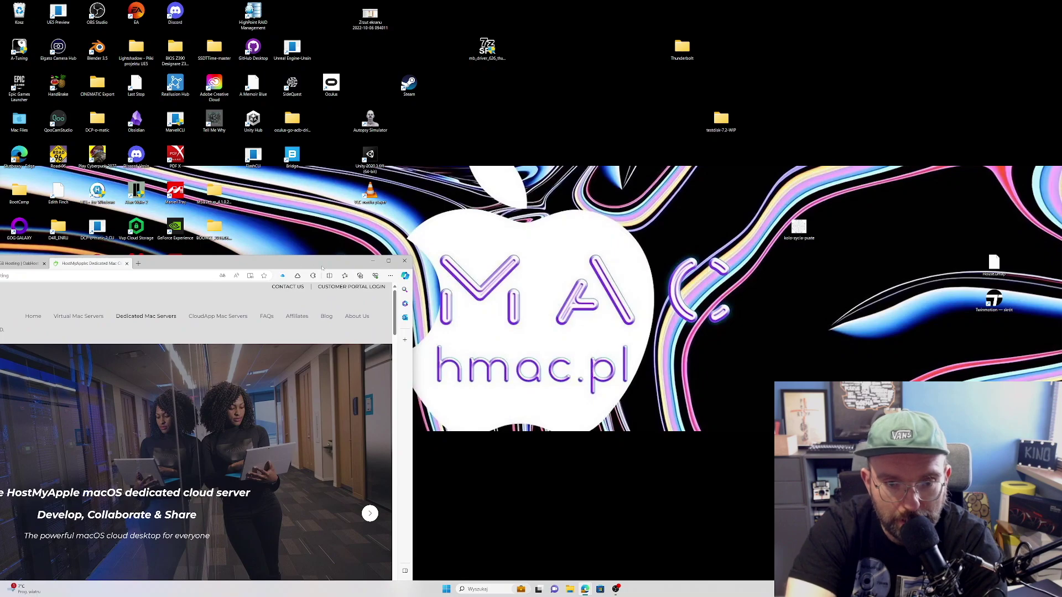
pyautogui.moveTo(291, 261); pyautogui.dragTo(2, 205)
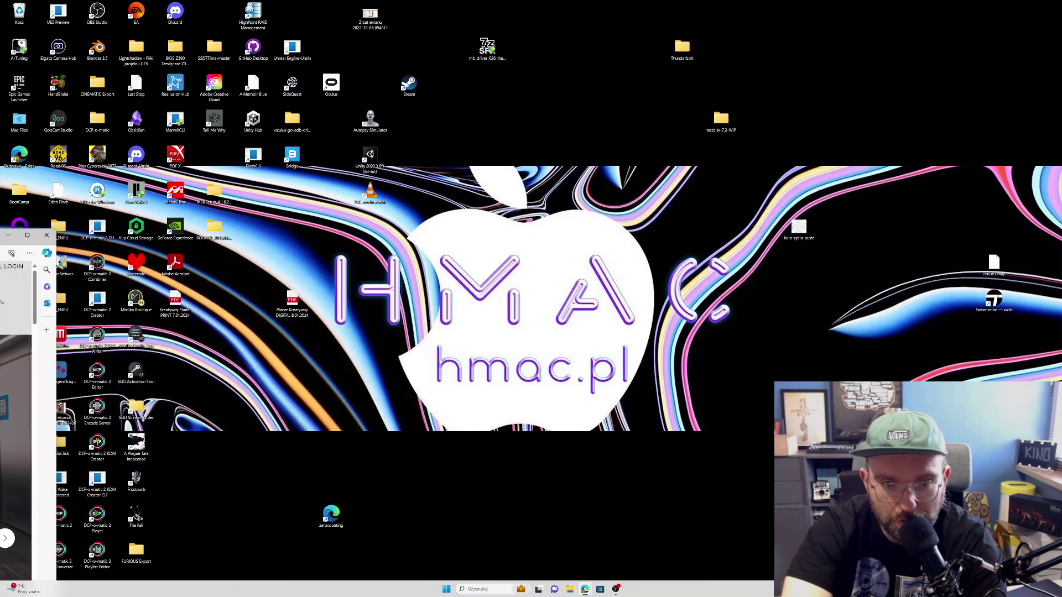
pyautogui.press('super+Down')
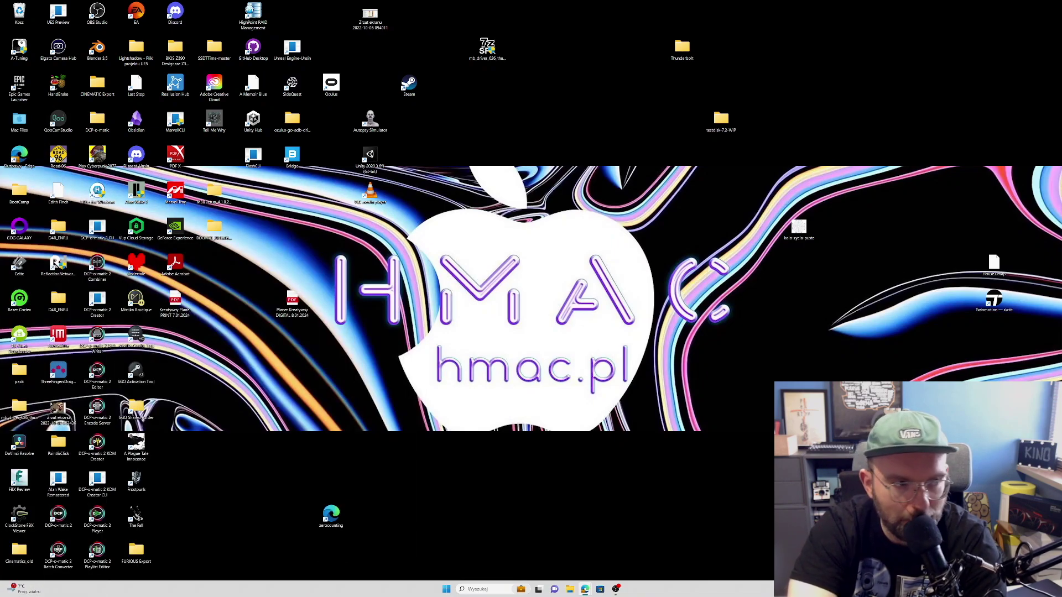
pyautogui.hotkey('alt', 'Tab')
pyautogui.moveTo(320, 155)
pyautogui.mouseDown()
pyautogui.moveTo(467, 165)
pyautogui.moveTo(502, 124)
pyautogui.mouseUp()
# - Maximize Edge, revisit the Mac mini pricing cards, then restore it and slide it left
pyautogui.click(513, 137)
pyautogui.click(555, 121)
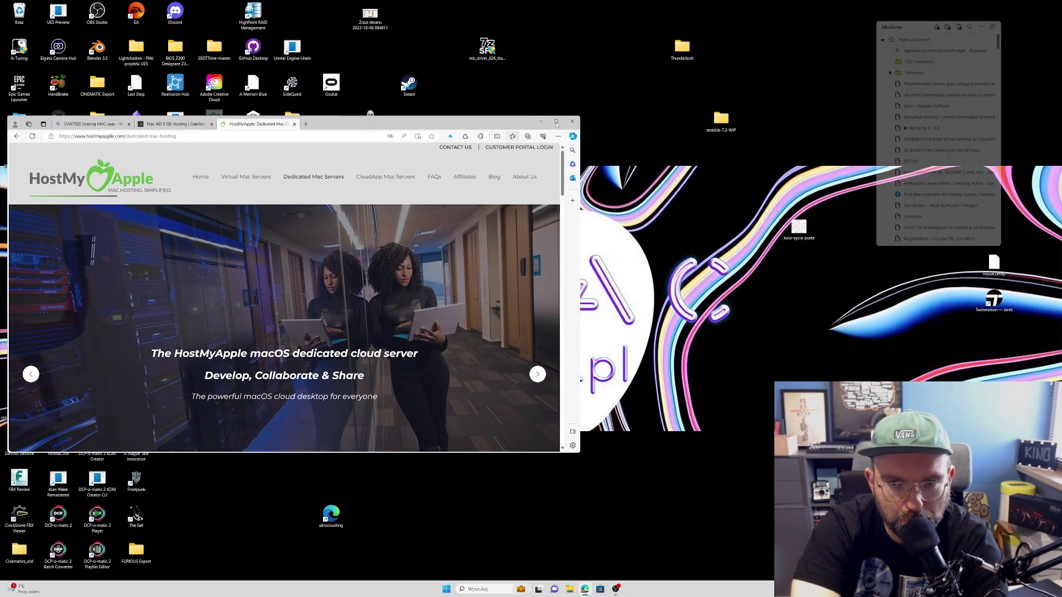
pyautogui.scroll(-4, 481, 343)
pyautogui.scroll(-6, 481, 342)
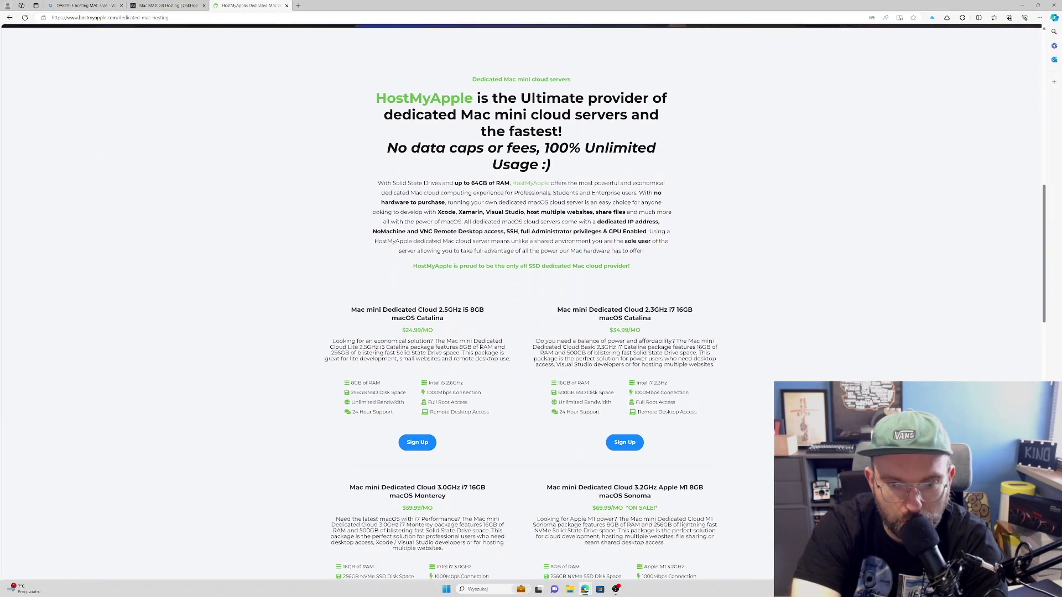
pyautogui.scroll(-5, 481, 342)
pyautogui.scroll(-2, 481, 343)
pyautogui.scroll(4, 480, 343)
pyautogui.scroll(13, 481, 343)
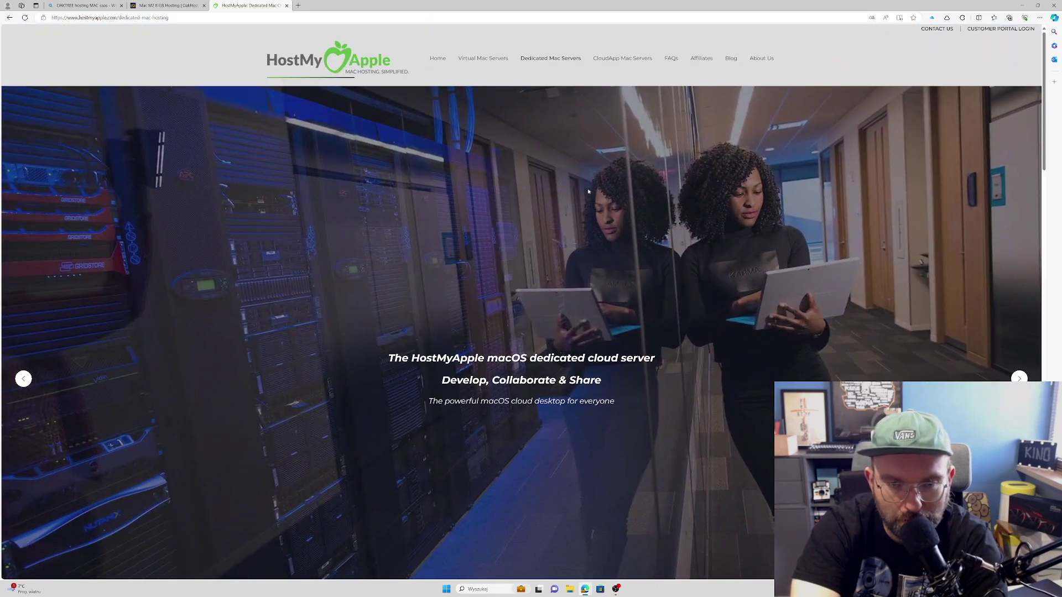
pyautogui.scroll(-7, 895, 107)
pyautogui.scroll(-5, 895, 107)
pyautogui.scroll(-2, 894, 108)
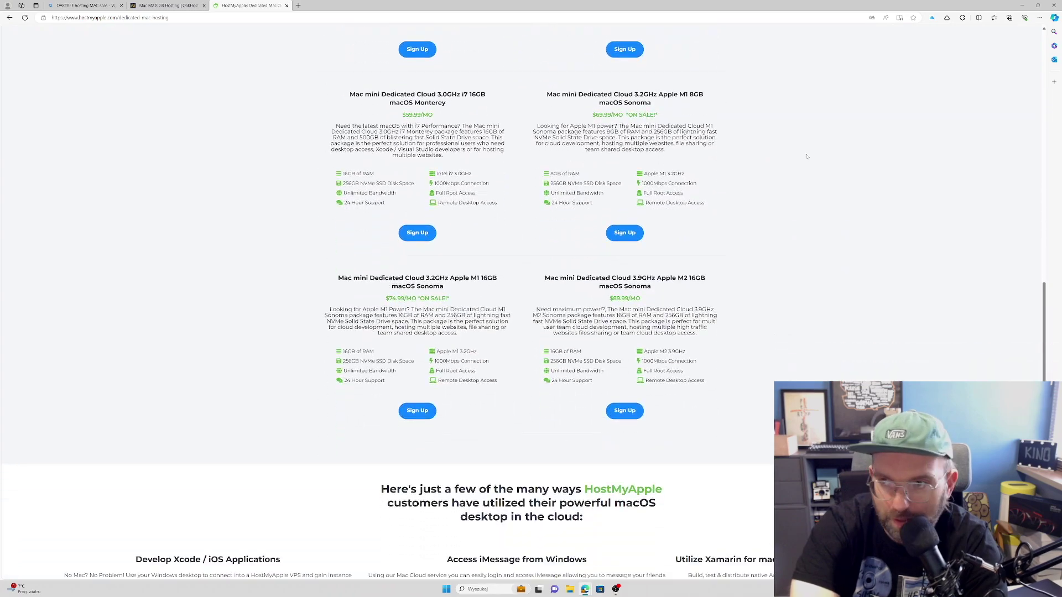
pyautogui.click(1038, 5)
pyautogui.moveTo(502, 125); pyautogui.dragTo(20, 126)
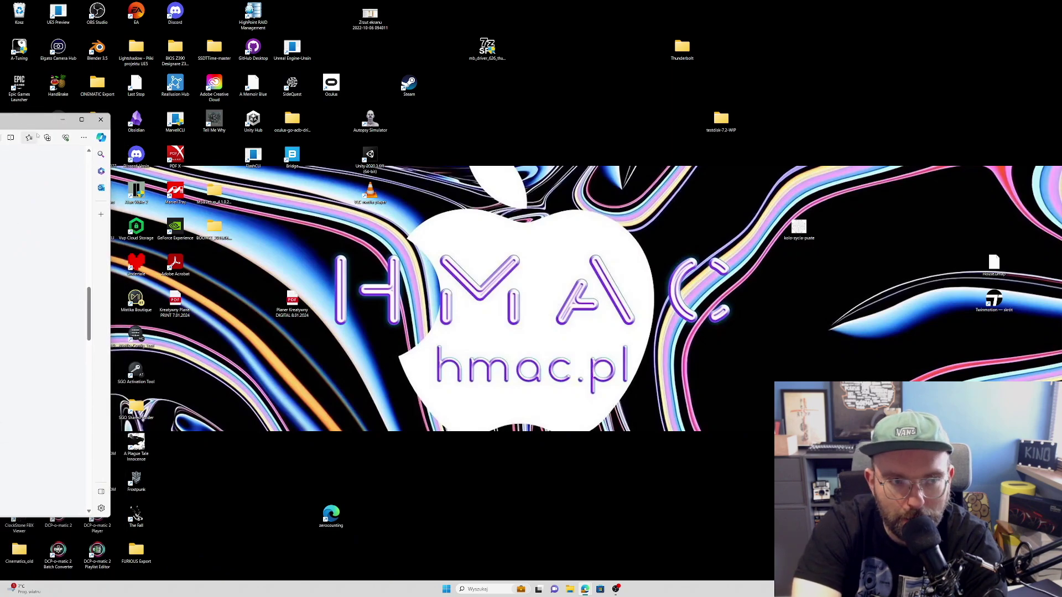
# - Minimize the HostMyApple Edge window to clear the Windows desktop
pyautogui.click(63, 119)
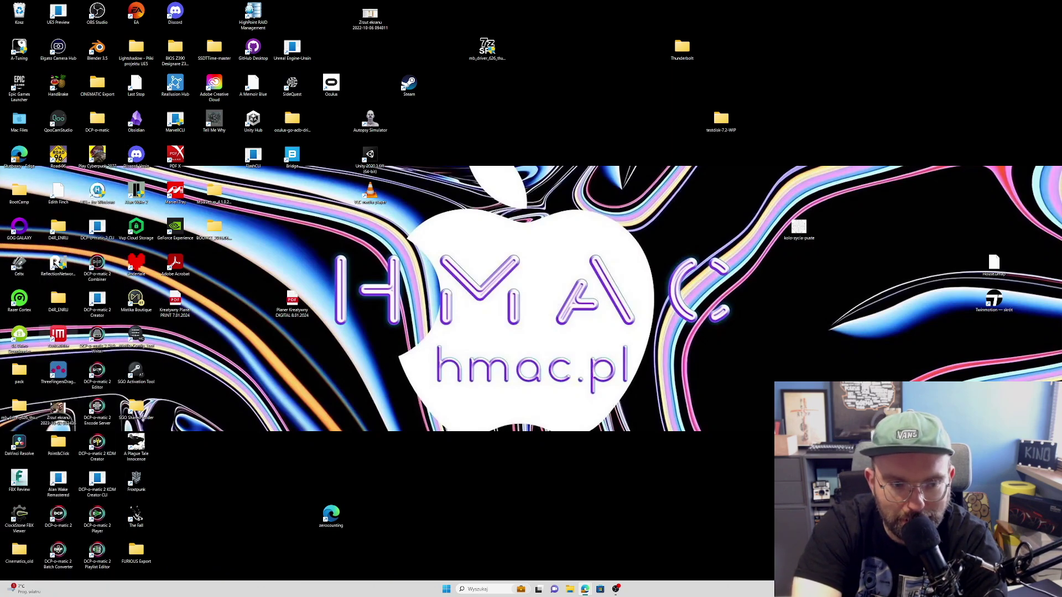